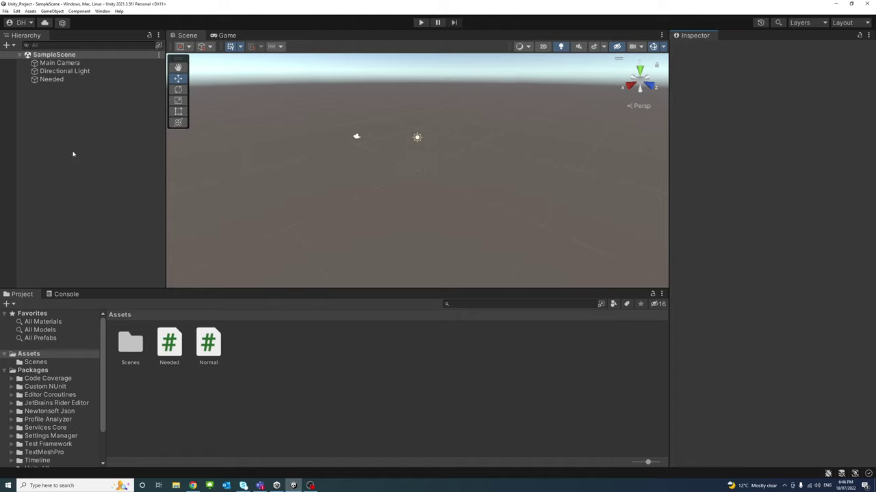
Step: Add a UI Canvas to SampleScene
{"action": "right_click", "coordinate": [40, 91]}
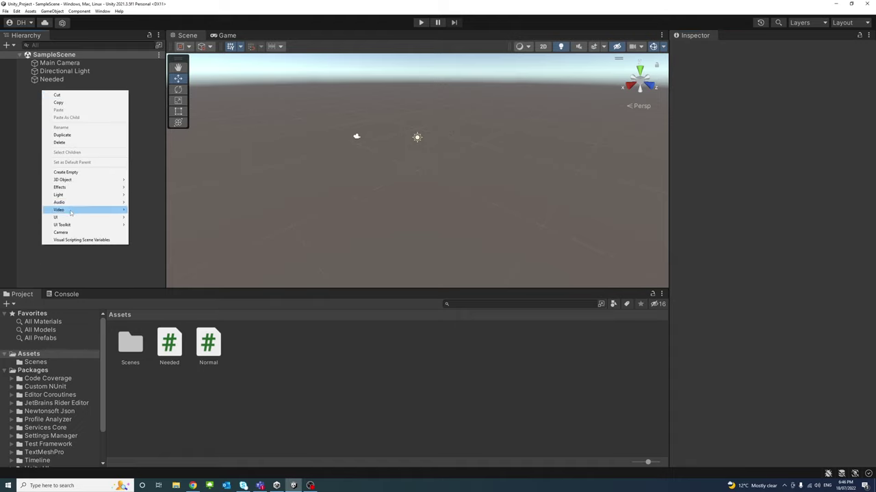
{"action": "mouse_move", "coordinate": [70, 219]}
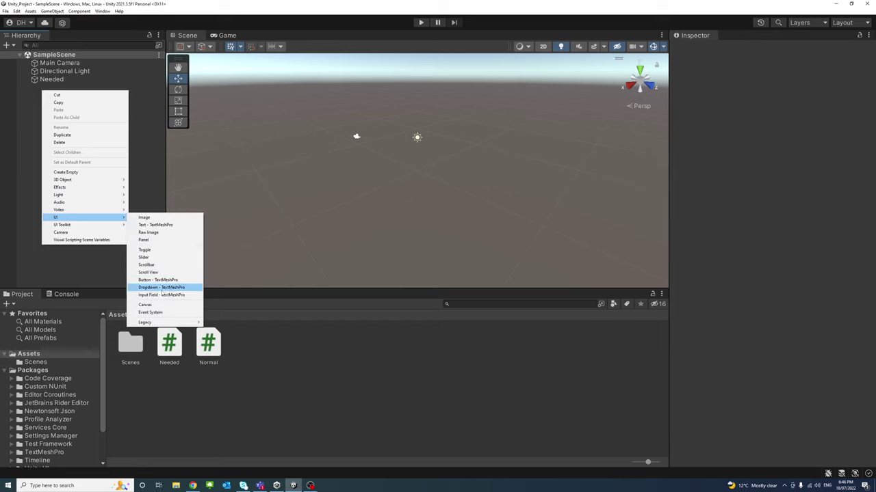
{"action": "left_click", "coordinate": [156, 305]}
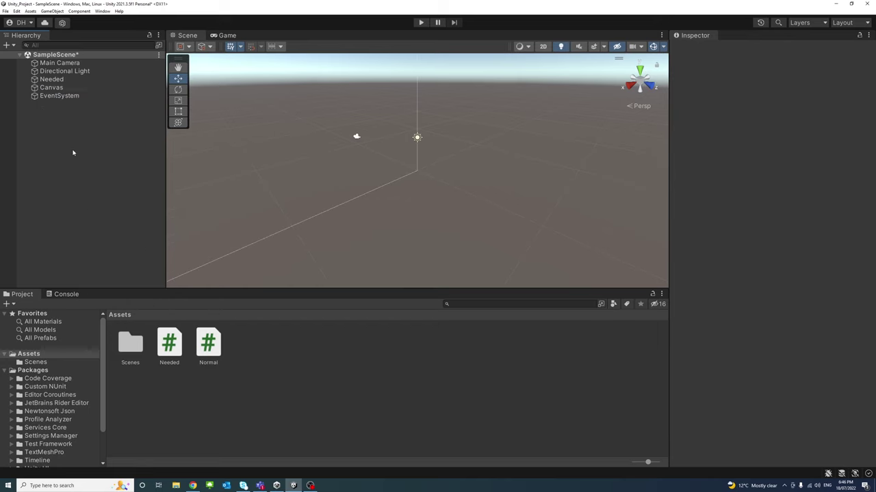
Step: Create an empty child object under the Canvas and name it Help
{"action": "left_click", "coordinate": [51, 88]}
{"action": "right_click", "coordinate": [52, 88]}
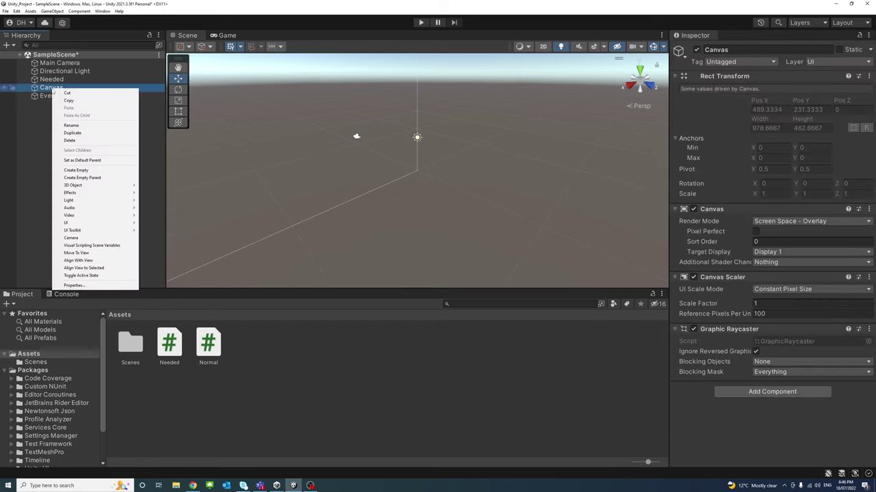
{"action": "left_click", "coordinate": [78, 170]}
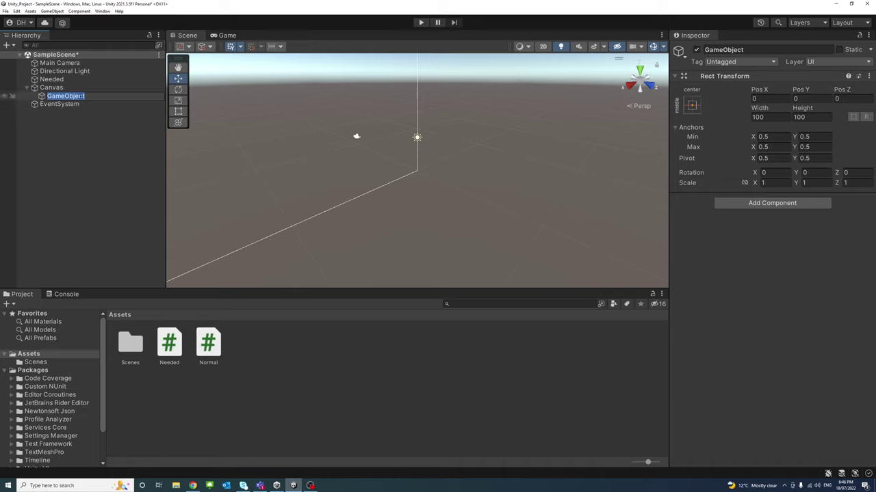
{"action": "left_click", "coordinate": [85, 97]}
{"action": "left_click_drag", "start_coordinate": [88, 97], "coordinate": [48, 98]}
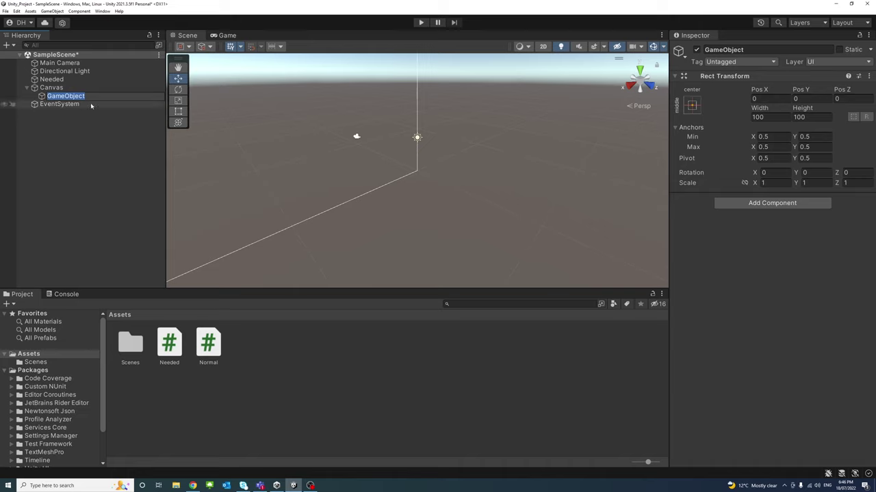
{"action": "type", "text": "Help"}
{"action": "key", "text": "Return"}
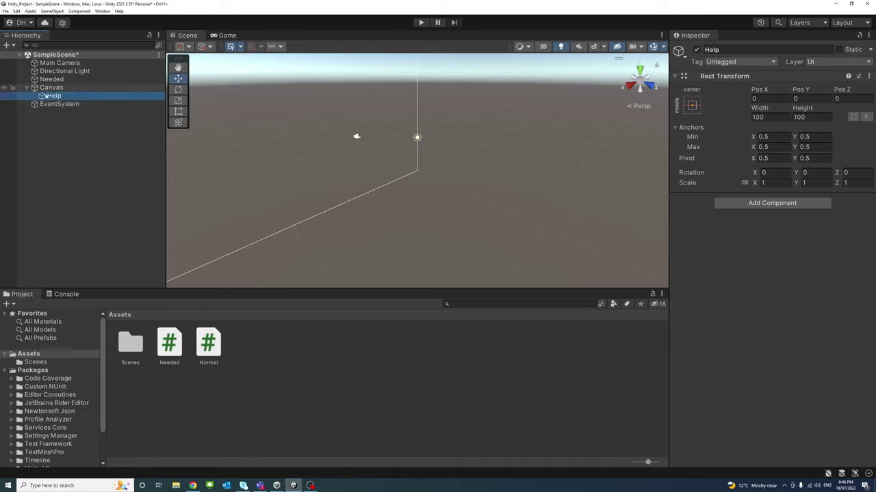
Step: Add a UI Panel as a child of Help and name it Background
{"action": "right_click", "coordinate": [52, 97]}
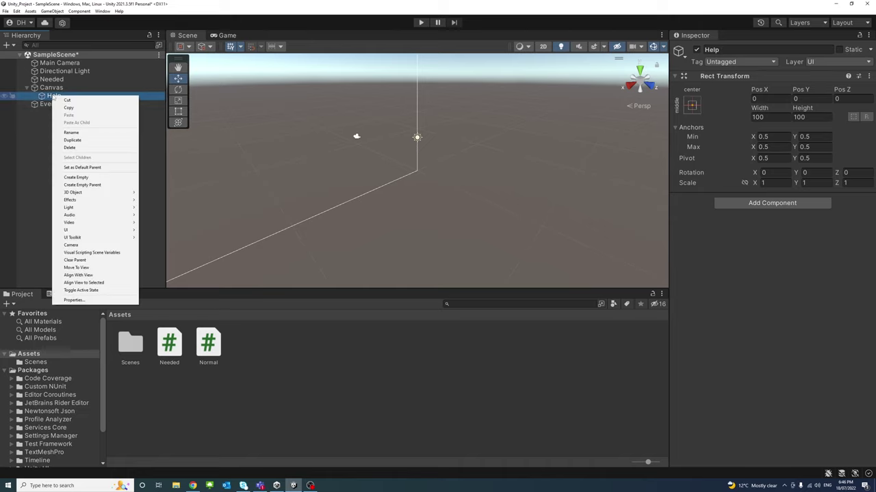
{"action": "mouse_move", "coordinate": [89, 230]}
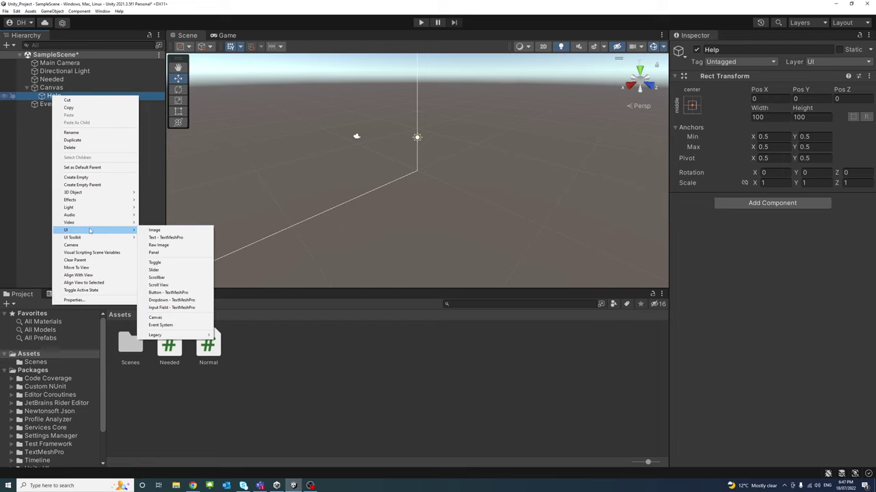
{"action": "left_click", "coordinate": [154, 253]}
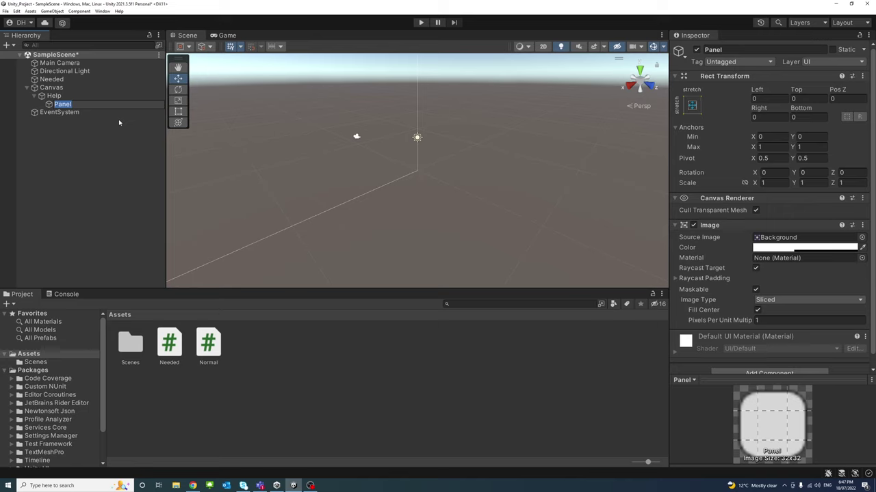
{"action": "type", "text": "Background"}
{"action": "key", "text": "Return"}
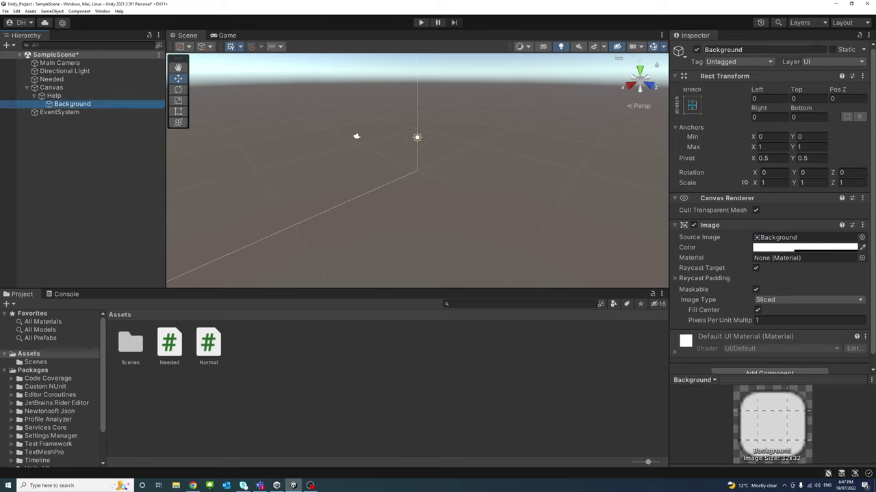
{"action": "key", "text": "F2"}
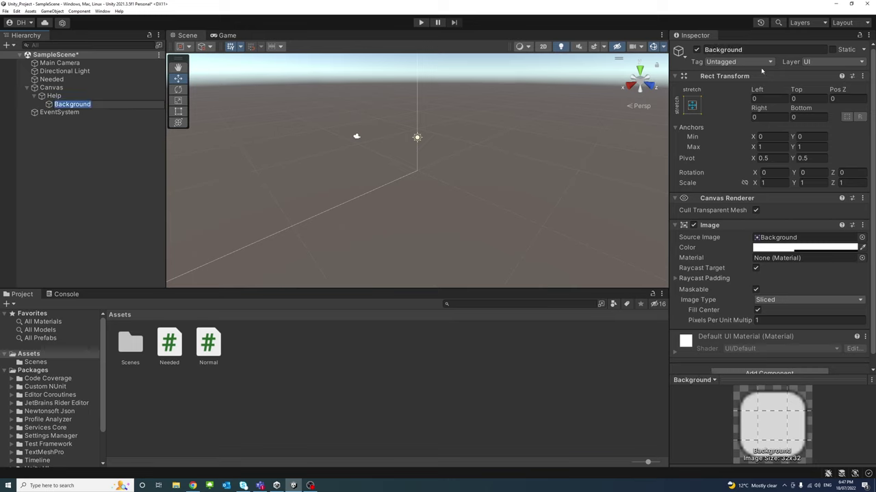
Step: Set the Source Image of the Background panel's Image component to None
{"action": "scroll", "coordinate": [732, 152], "scroll_direction": "down", "scroll_amount": 1}
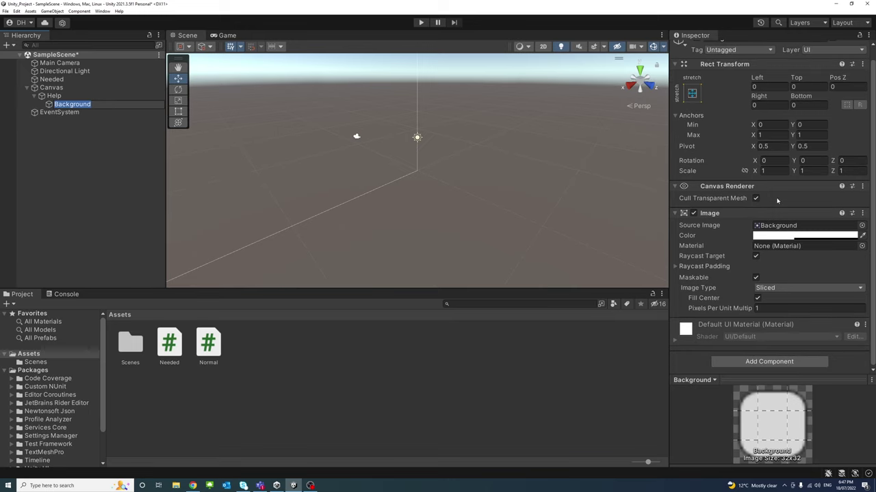
{"action": "left_click", "coordinate": [807, 228]}
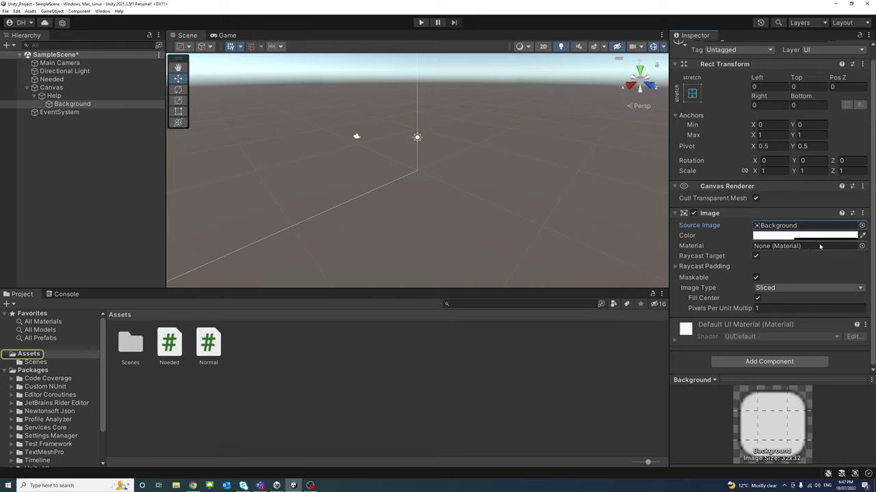
{"action": "left_click", "coordinate": [862, 225]}
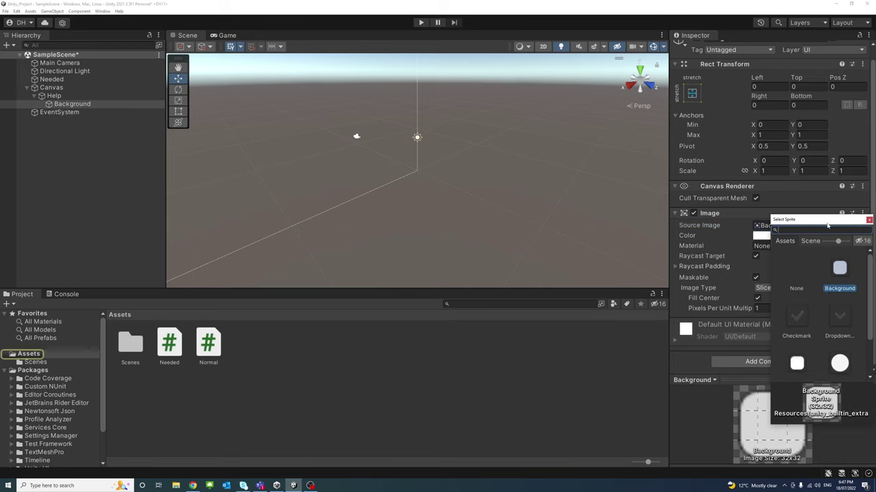
{"action": "left_click", "coordinate": [794, 268]}
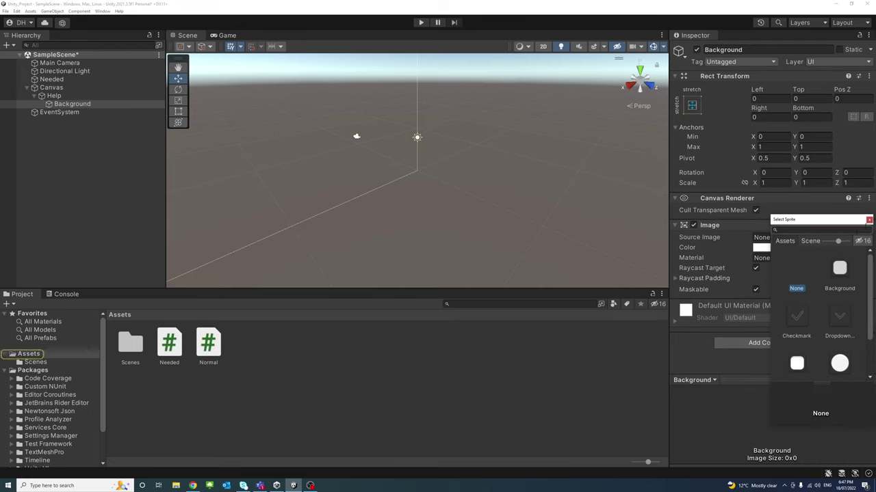
{"action": "left_click", "coordinate": [869, 221]}
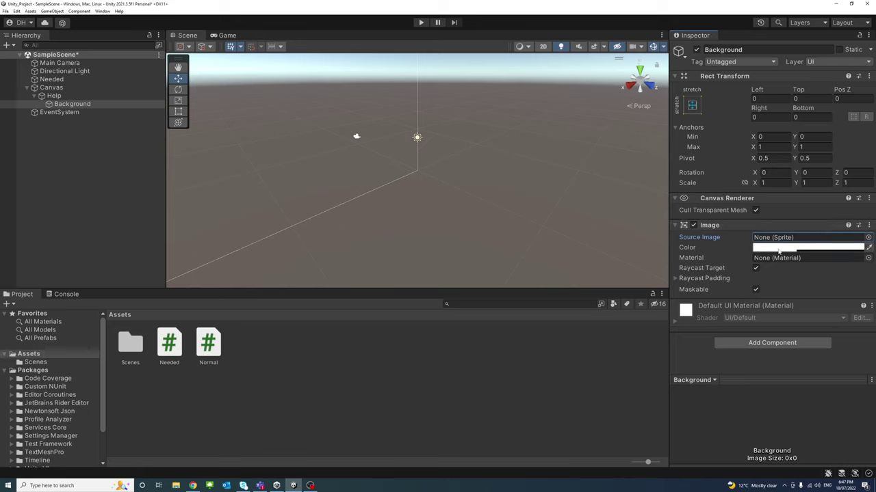
Step: Set the Background image color to RGB 220, 220, 220
{"action": "left_click", "coordinate": [780, 249]}
{"action": "mouse_move", "coordinate": [788, 290]}
{"action": "left_mouse_down"}
{"action": "mouse_move", "coordinate": [786, 306]}
{"action": "mouse_move", "coordinate": [786, 286]}
{"action": "mouse_move", "coordinate": [793, 291]}
{"action": "left_mouse_up"}
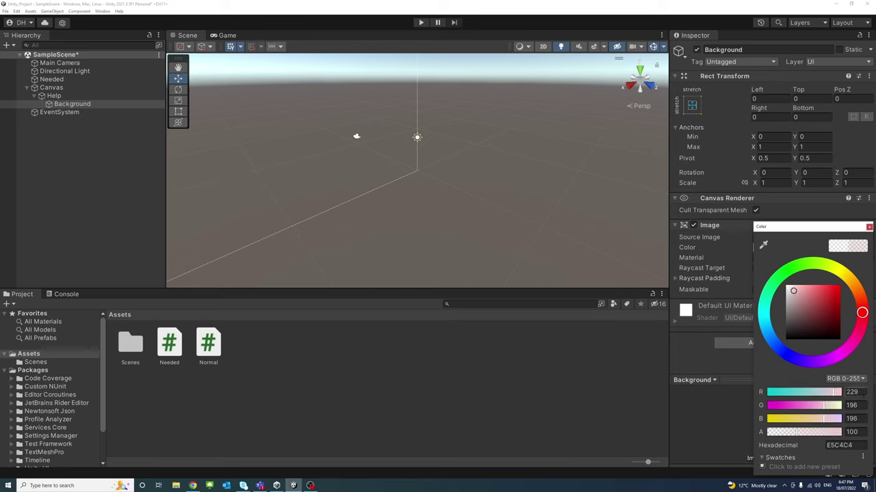
{"action": "left_click", "coordinate": [851, 392]}
{"action": "type", "text": "23"}
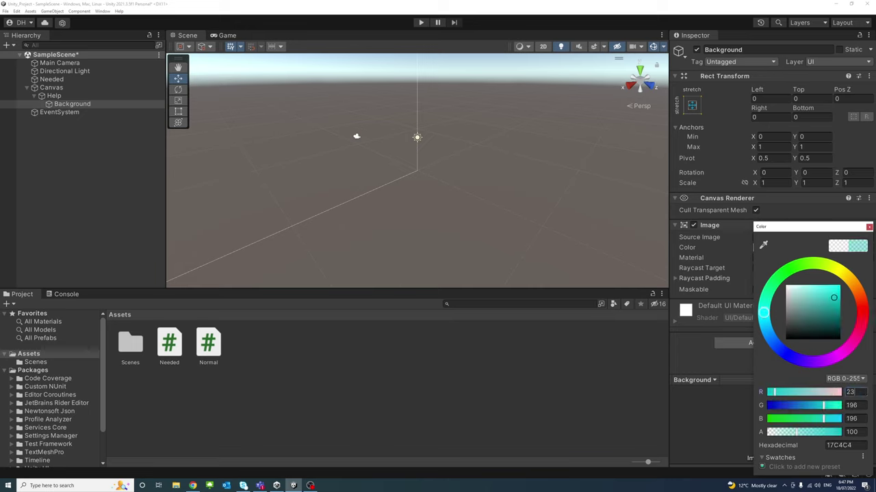
{"action": "key", "text": "BackSpace"}
{"action": "type", "text": "20"}
{"action": "key", "text": "Tab"}
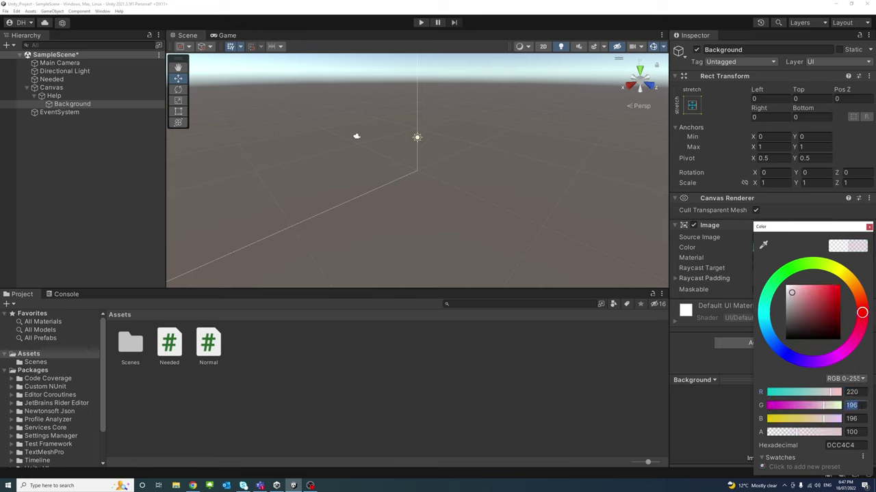
{"action": "type", "text": "220"}
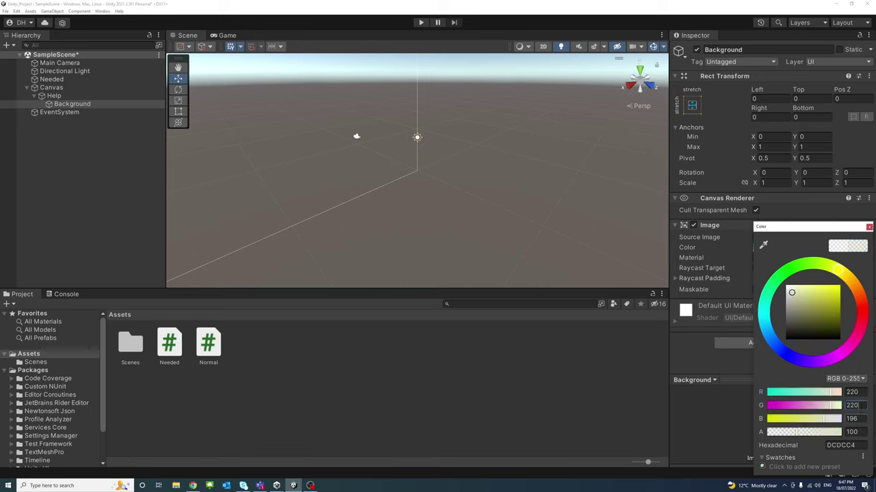
{"action": "key", "text": "Tab"}
{"action": "type", "text": "220"}
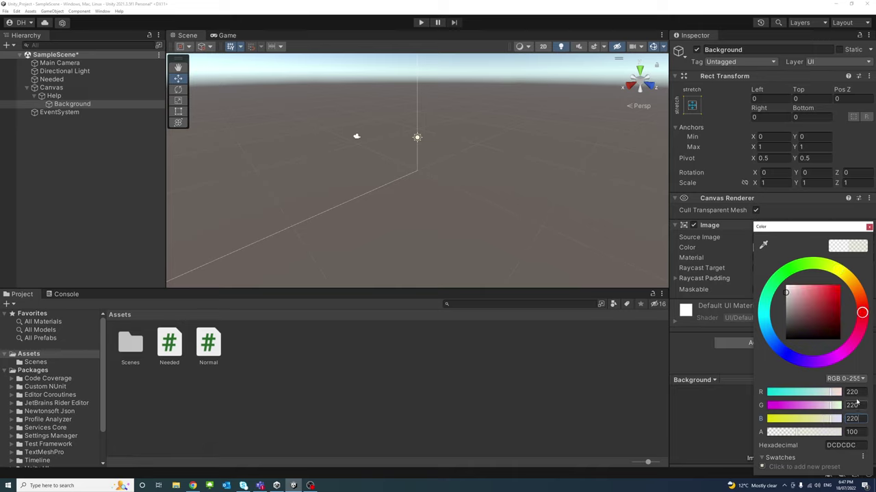
{"action": "left_click", "coordinate": [869, 226]}
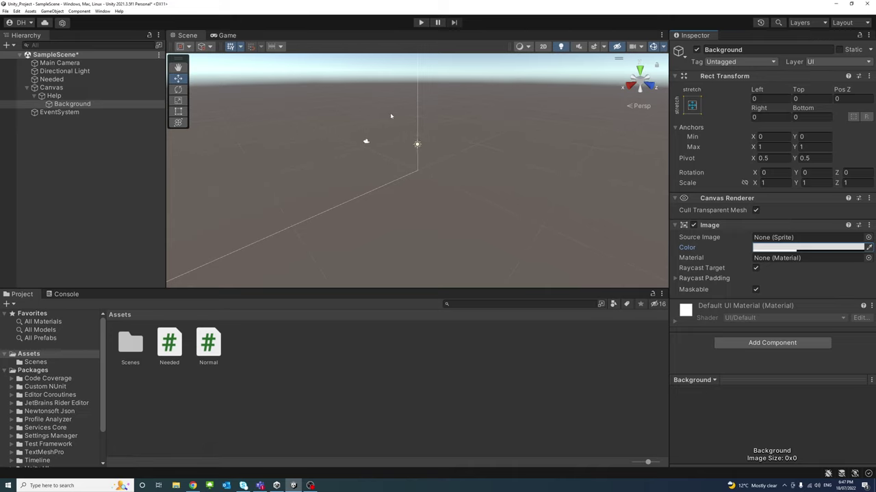
Step: Switch the Scene view to 2D with the Rect tool and centre the Background panel in view
{"action": "left_click_drag", "start_coordinate": [390, 113], "coordinate": [530, 137], "text": "alt"}
{"action": "left_click", "coordinate": [543, 45]}
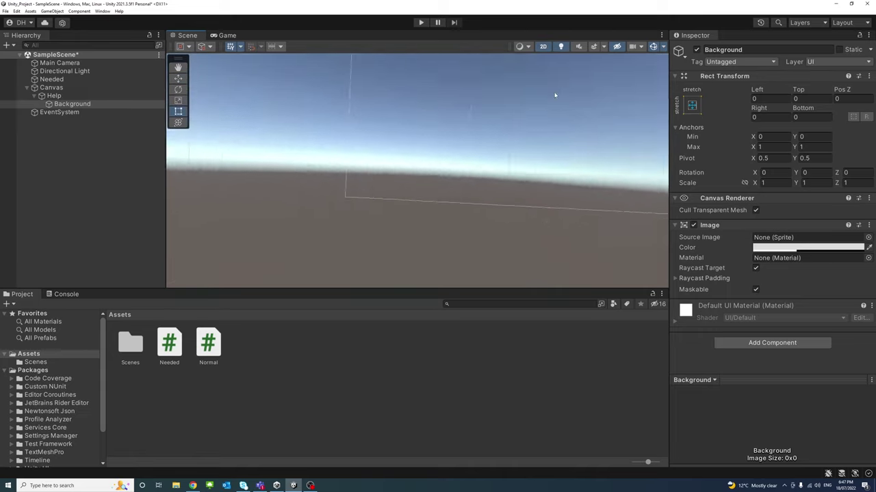
{"action": "key", "text": "t"}
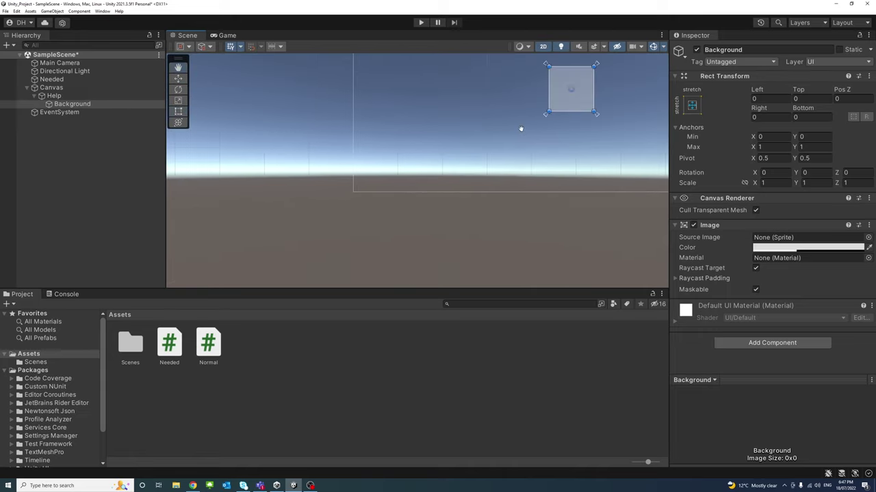
{"action": "middle_click_drag", "start_coordinate": [556, 105], "coordinate": [419, 160]}
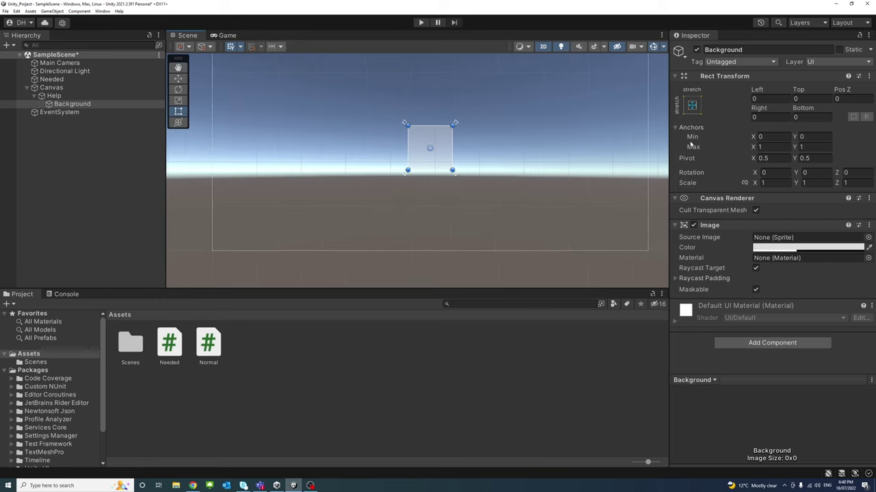
Step: Change the Background panel's anchor preset to middle center
{"action": "left_click", "coordinate": [760, 136]}
{"action": "left_click", "coordinate": [687, 148]}
{"action": "left_click", "coordinate": [692, 105]}
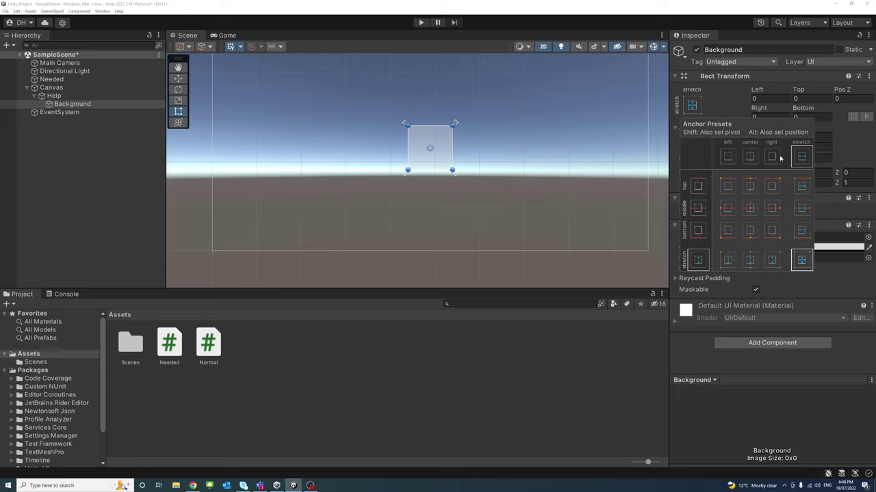
{"action": "left_click", "coordinate": [751, 209]}
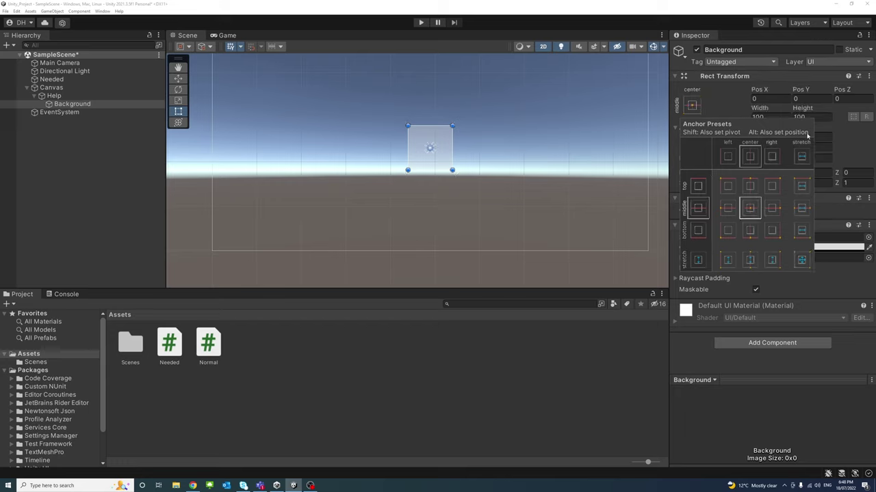
{"action": "left_click", "coordinate": [859, 148]}
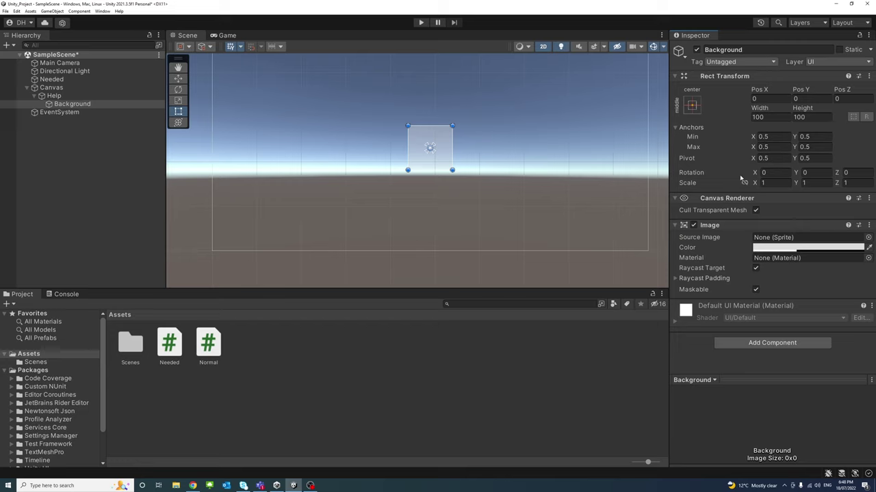
Step: Set the Background panel's width to 800 and height to 600
{"action": "left_click", "coordinate": [770, 117]}
{"action": "type", "text": "800"}
{"action": "key", "text": "Tab"}
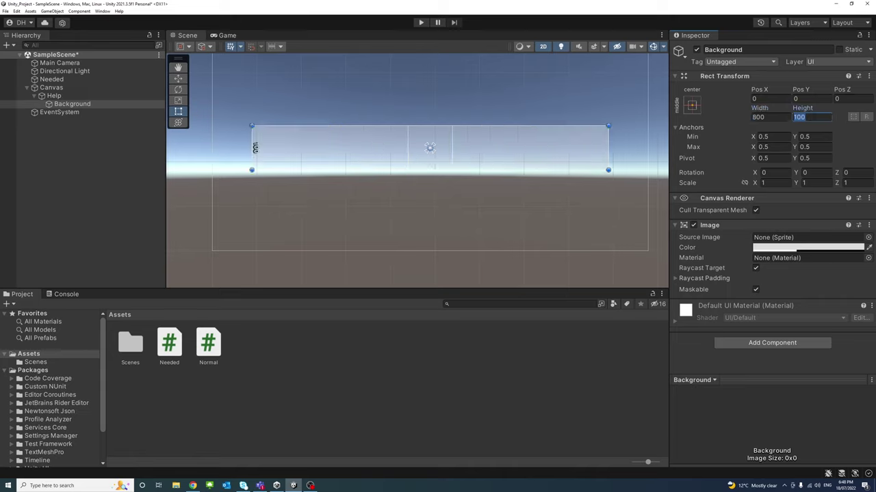
{"action": "type", "text": "600"}
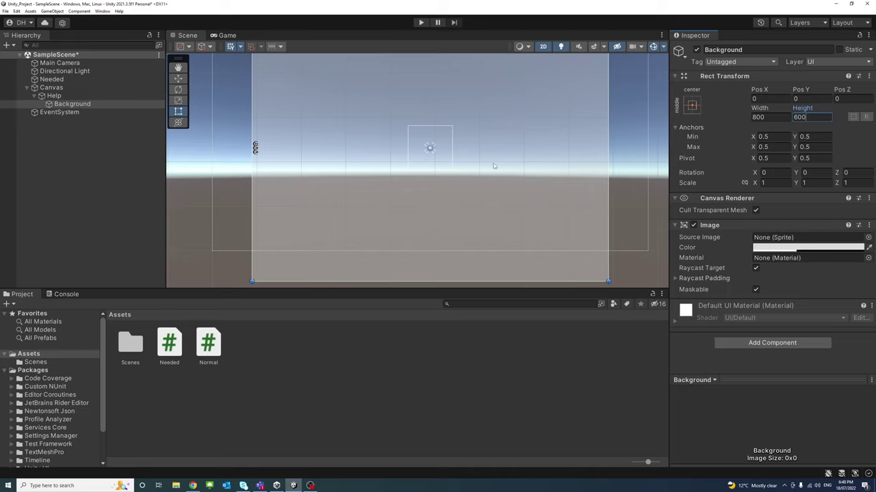
{"action": "scroll", "coordinate": [490, 166], "scroll_direction": "down", "scroll_amount": 4}
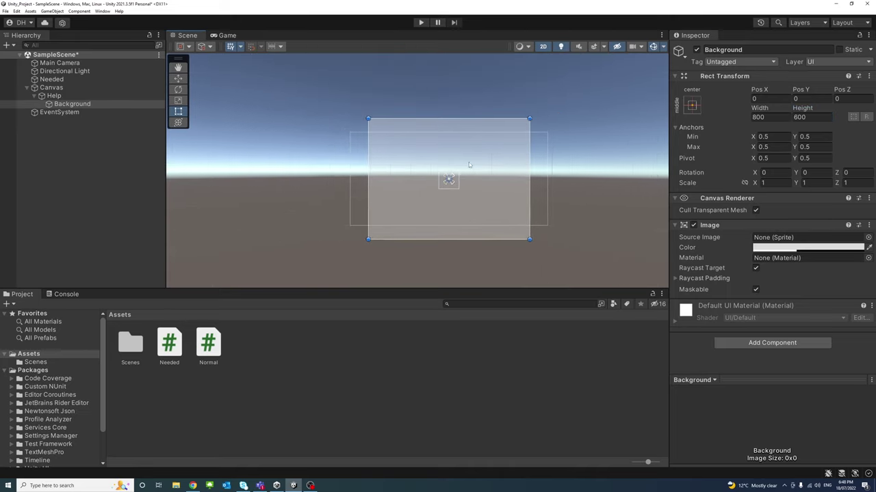
{"action": "middle_click_drag", "start_coordinate": [469, 165], "coordinate": [448, 175]}
{"action": "scroll", "coordinate": [458, 149], "scroll_direction": "up", "scroll_amount": 1}
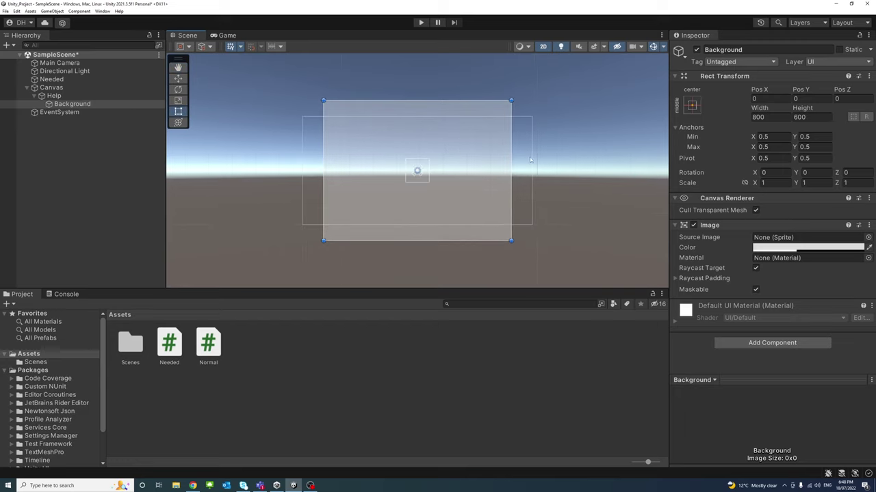
Step: Make the Background image color fully opaque with an alpha of 255
{"action": "left_click", "coordinate": [807, 247]}
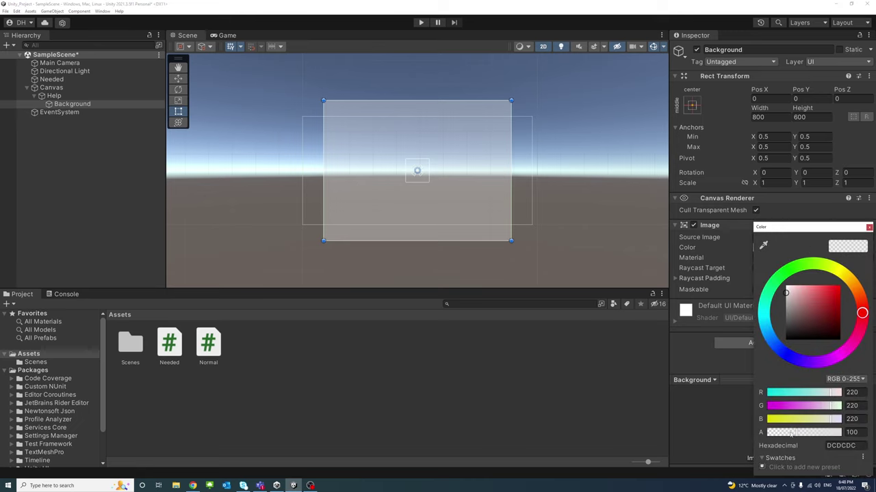
{"action": "left_click_drag", "start_coordinate": [797, 433], "coordinate": [843, 433]}
{"action": "left_click", "coordinate": [855, 432]}
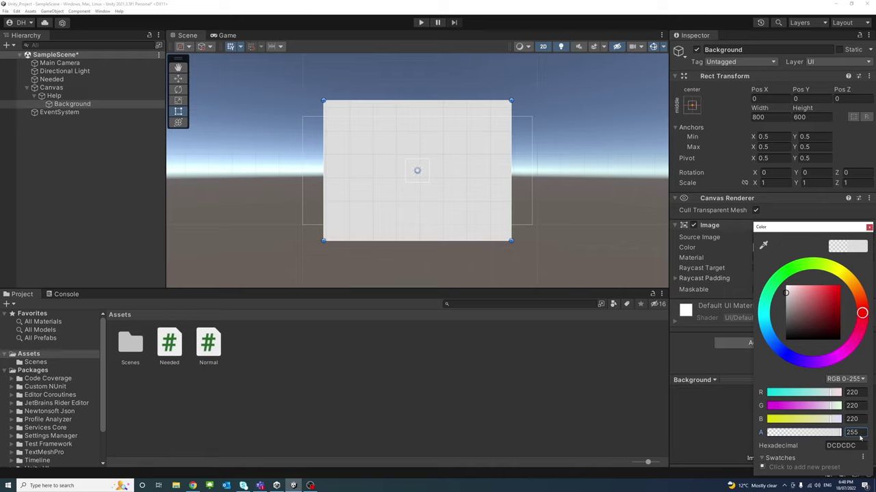
Step: Duplicate the Background panel under Help and rename the copy Foreground
{"action": "left_click", "coordinate": [868, 228]}
{"action": "middle_click_drag", "start_coordinate": [471, 178], "coordinate": [466, 172]}
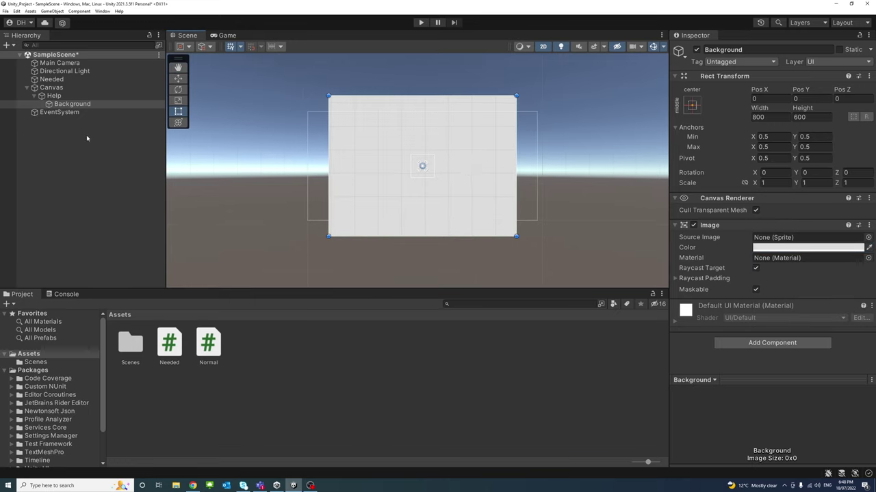
{"action": "left_click", "coordinate": [69, 104]}
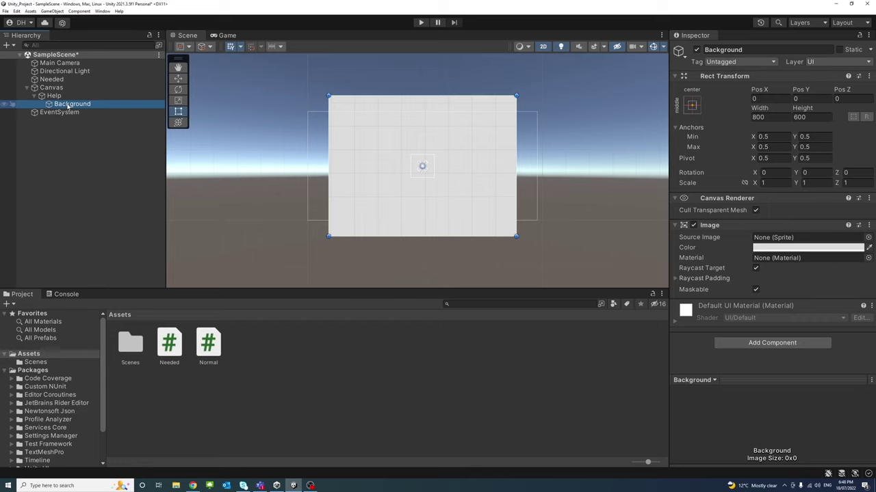
{"action": "key", "text": "ctrl+d"}
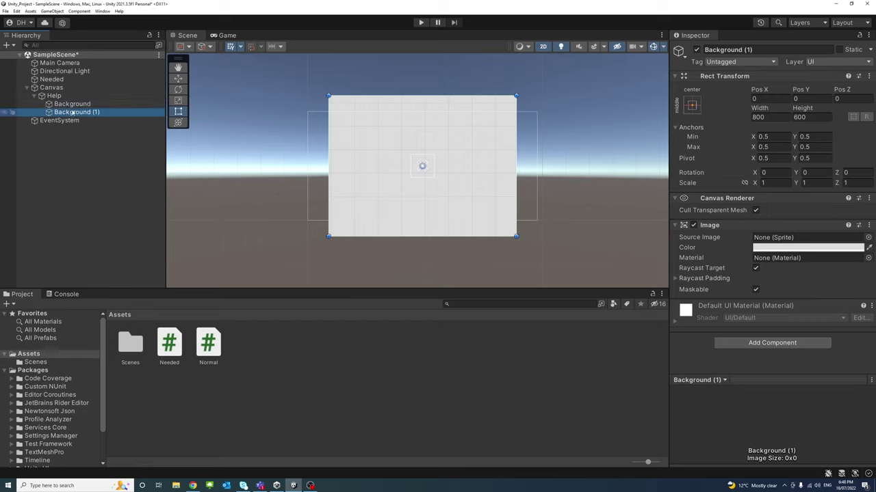
{"action": "key", "text": "F2"}
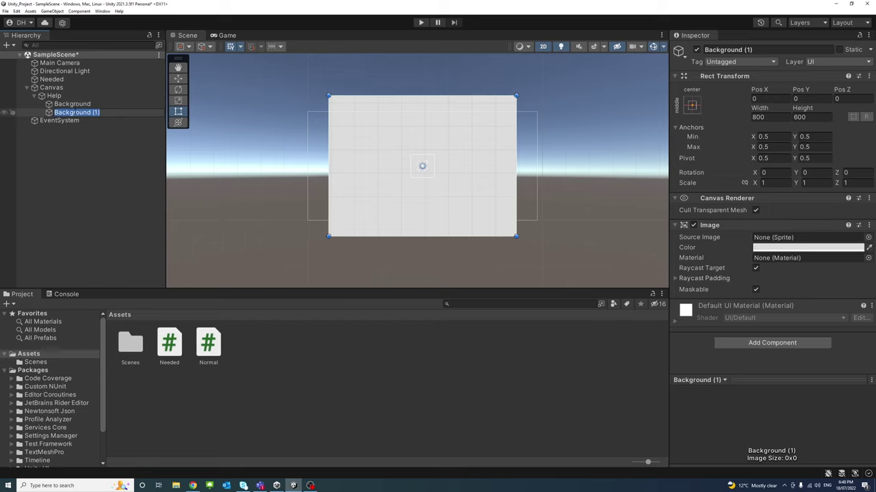
{"action": "type", "text": "Foreground"}
{"action": "key", "text": "Return"}
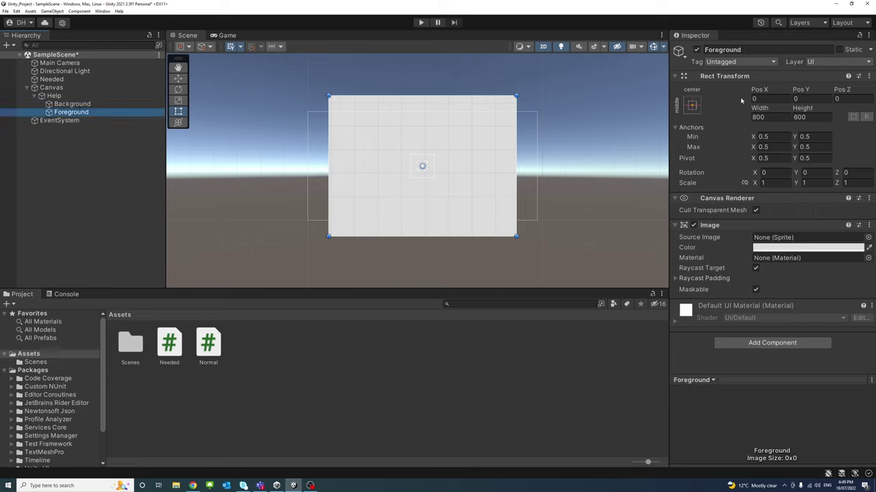
Step: Set the Foreground panel's height to 550, keeping its width at 800
{"action": "left_click", "coordinate": [768, 117]}
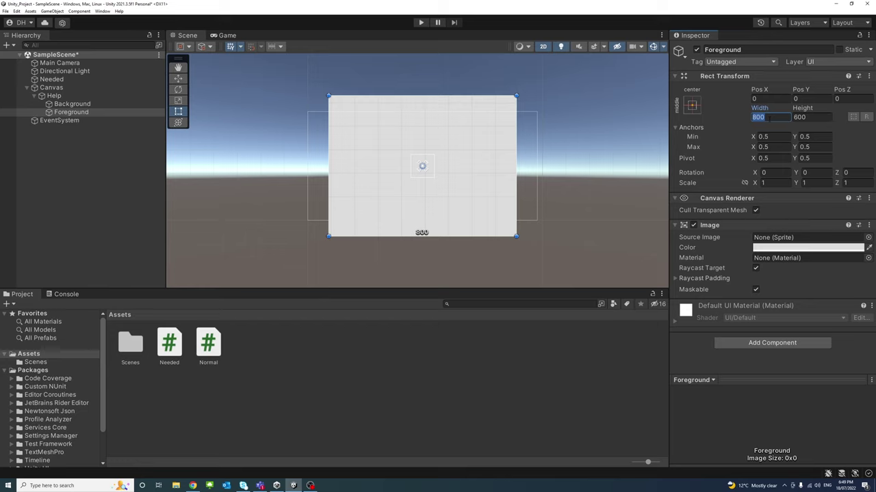
{"action": "key", "text": "Tab"}
{"action": "type", "text": "800"}
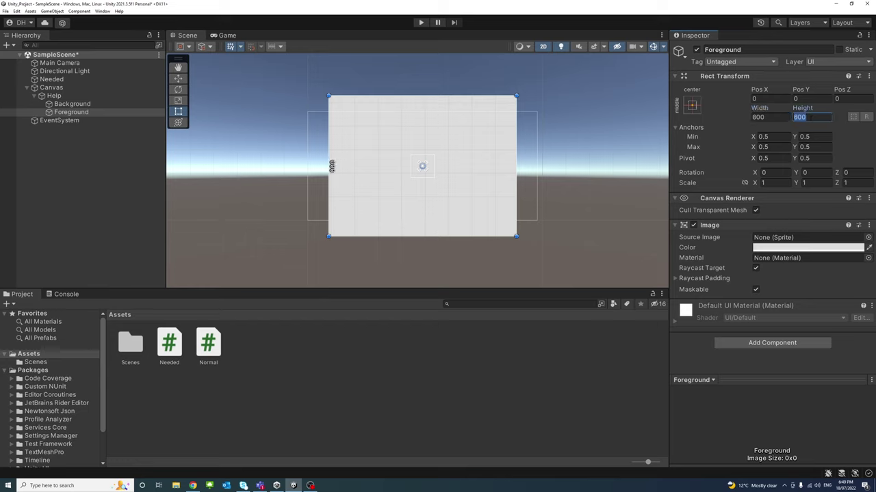
{"action": "type", "text": "550"}
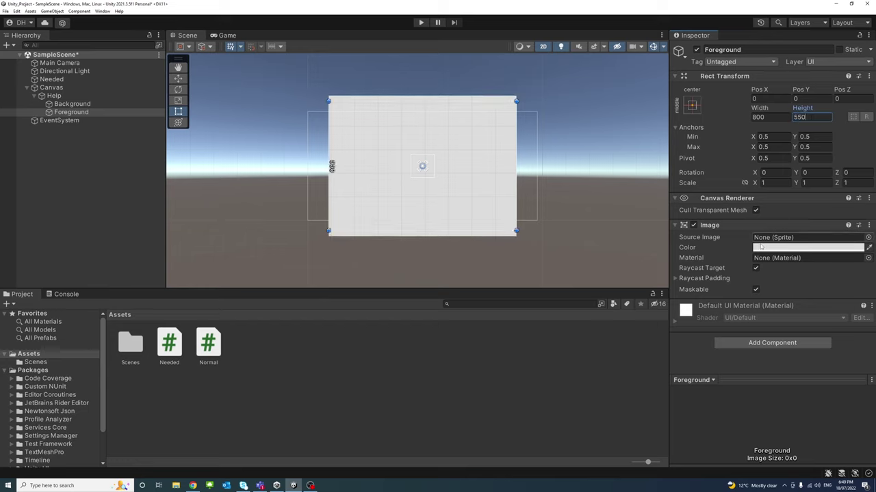
Step: Change the Foreground panel's image color to white
{"action": "left_click", "coordinate": [791, 248]}
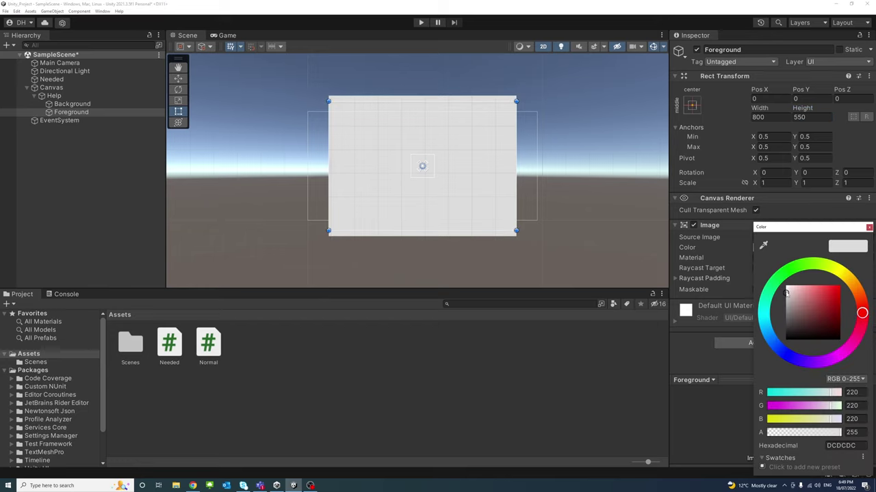
{"action": "left_click_drag", "start_coordinate": [786, 294], "coordinate": [786, 285]}
{"action": "left_click", "coordinate": [510, 185]}
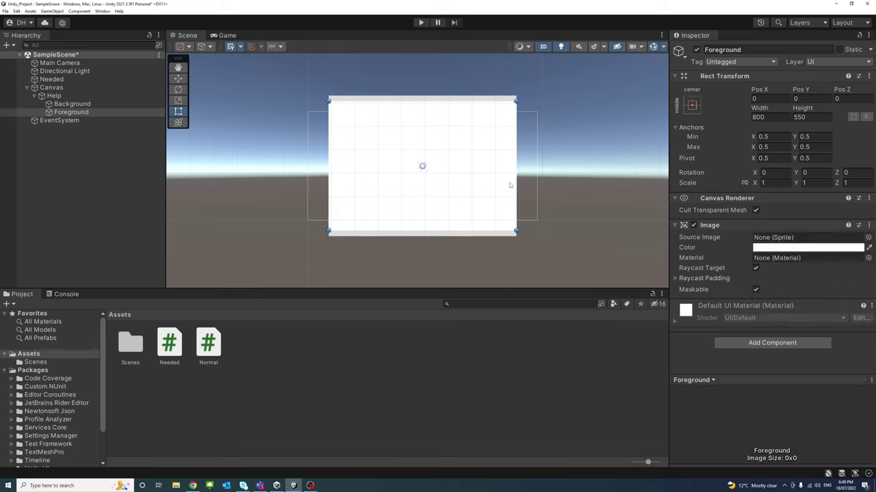
{"action": "scroll", "coordinate": [497, 180], "scroll_direction": "up", "scroll_amount": 2}
{"action": "mouse_move", "coordinate": [448, 151]}
{"action": "middle_mouse_down"}
{"action": "mouse_move", "coordinate": [471, 131]}
{"action": "mouse_move", "coordinate": [447, 136]}
{"action": "middle_mouse_up"}
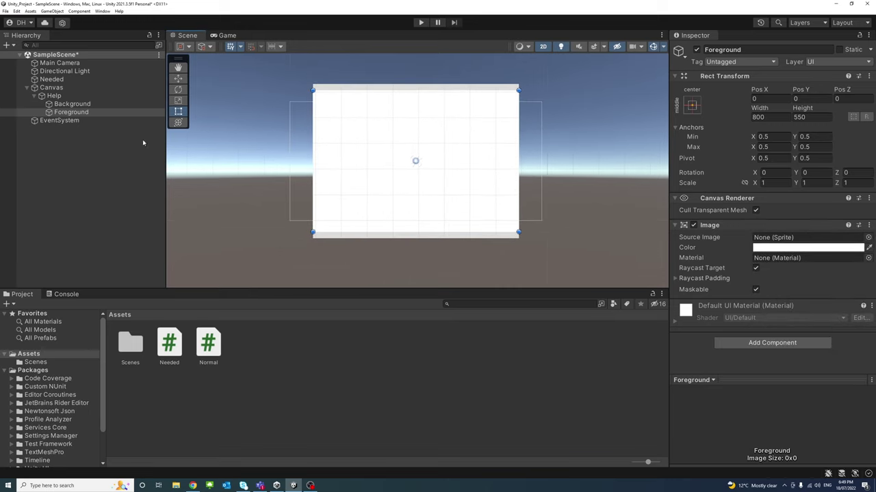
{"action": "left_click", "coordinate": [63, 143]}
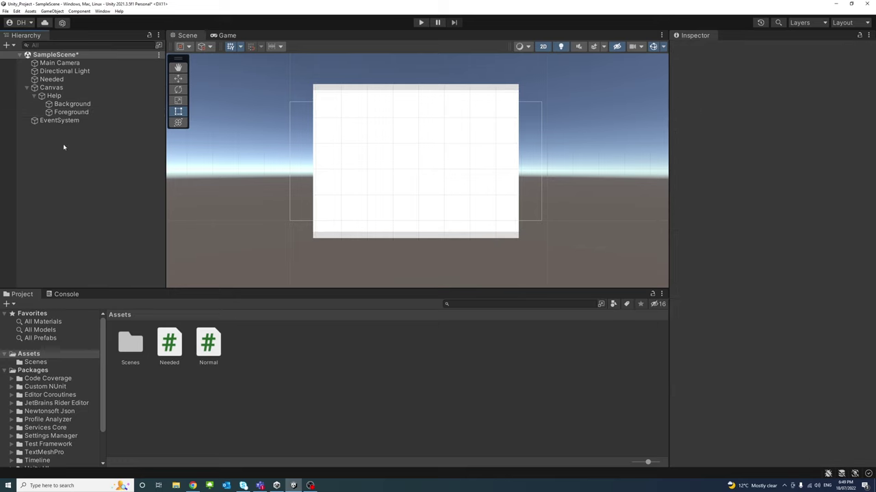
Step: Add a TextMeshPro text object as a child of Help and import the TMP Essentials
{"action": "left_click", "coordinate": [54, 97]}
{"action": "right_click", "coordinate": [57, 97]}
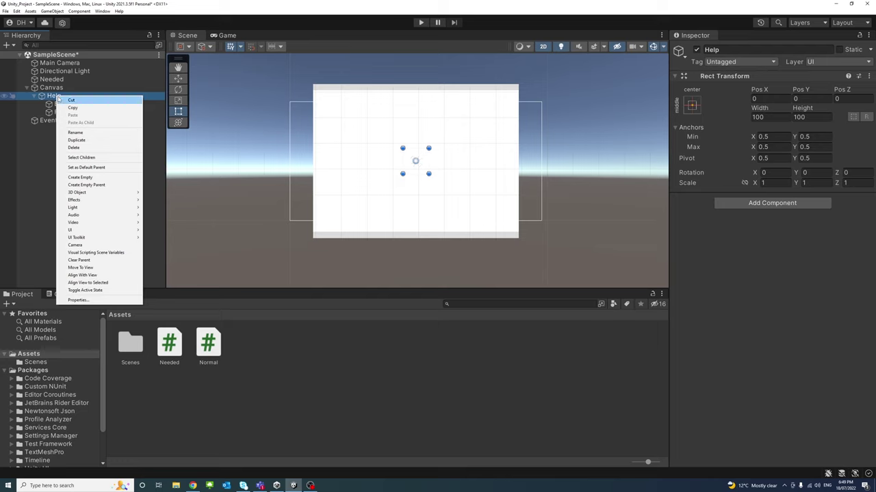
{"action": "mouse_move", "coordinate": [79, 233]}
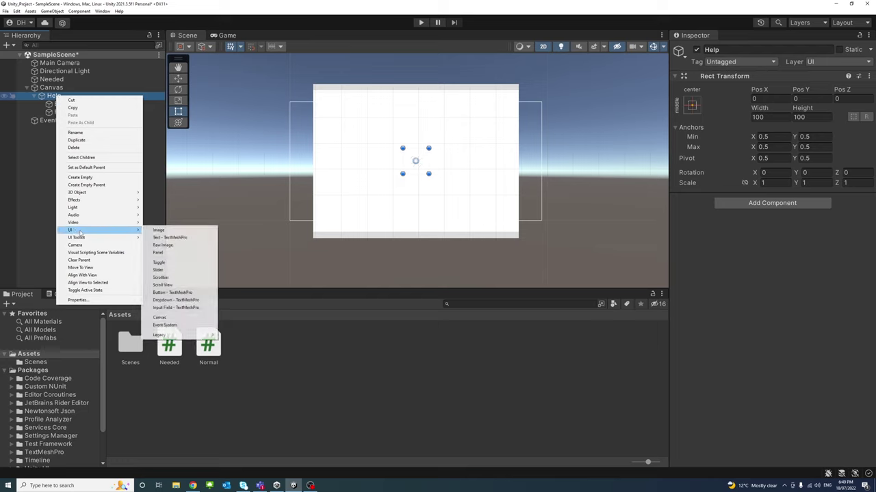
{"action": "left_click", "coordinate": [183, 240]}
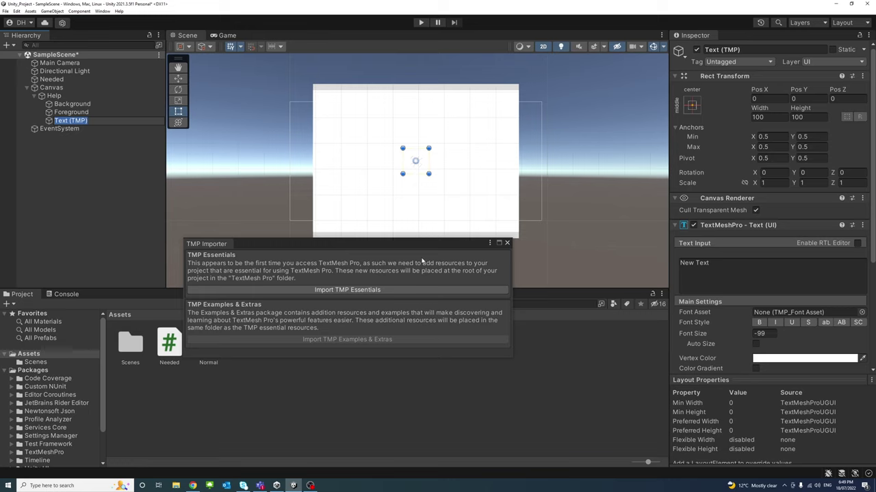
{"action": "left_click", "coordinate": [341, 290]}
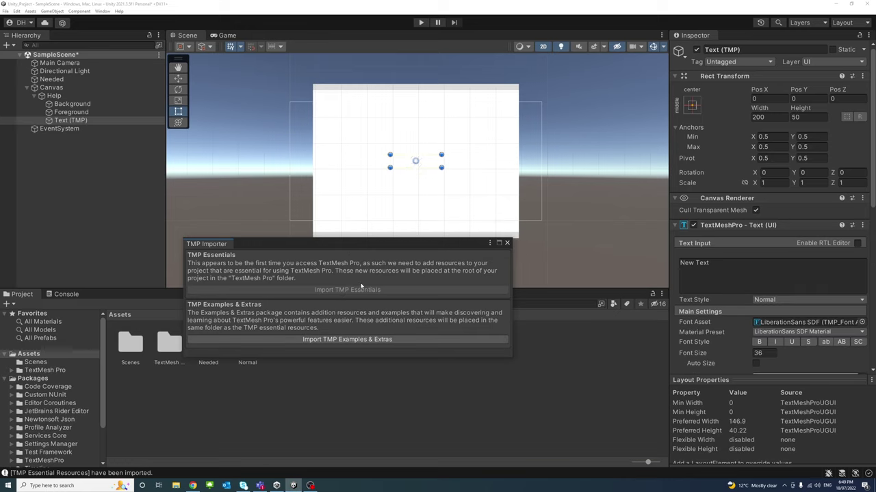
{"action": "left_click", "coordinate": [507, 243]}
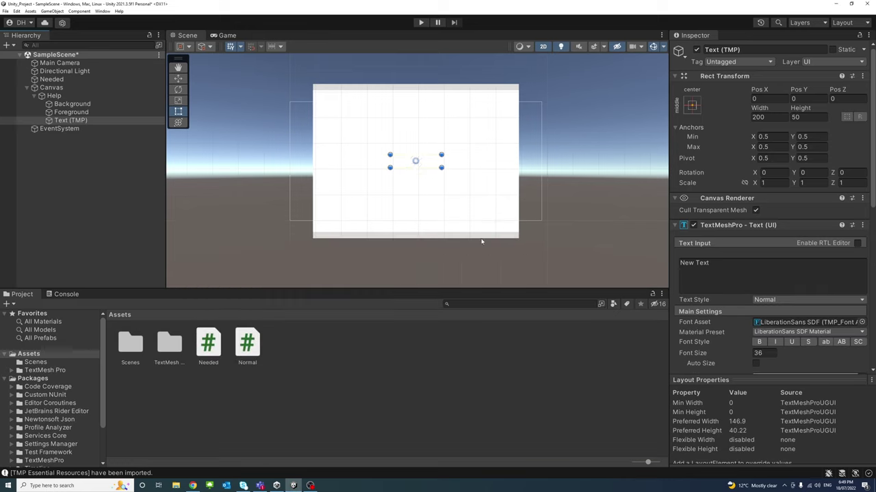
Step: Rename the new text object as Help_Title
{"action": "left_click", "coordinate": [71, 122]}
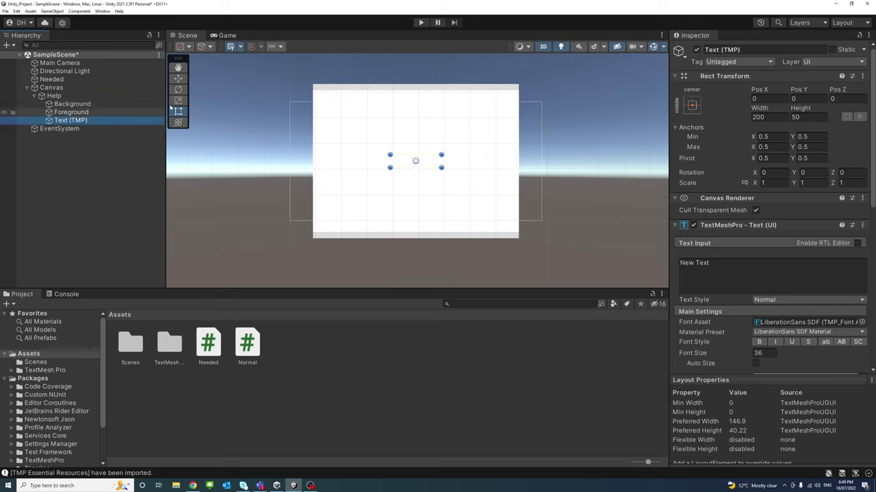
{"action": "left_click", "coordinate": [739, 49]}
{"action": "left_click_drag", "start_coordinate": [740, 49], "coordinate": [699, 51]}
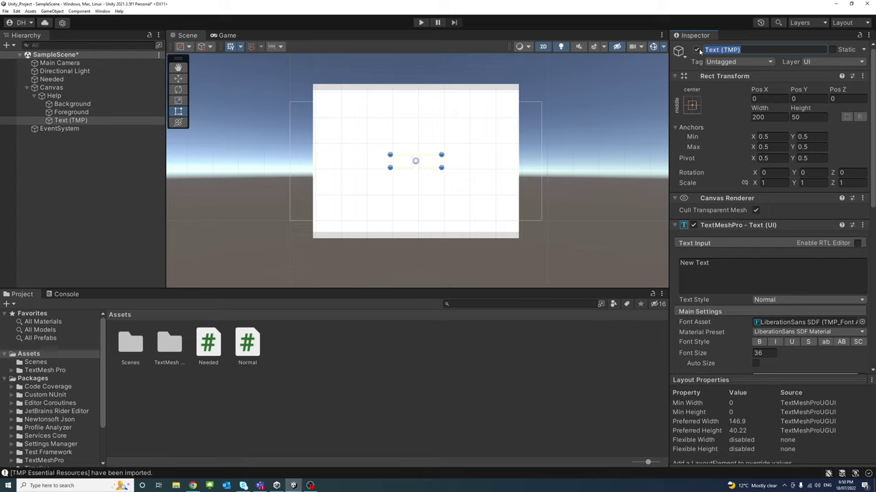
{"action": "type", "text": "Help_Title"}
{"action": "key", "text": "Return"}
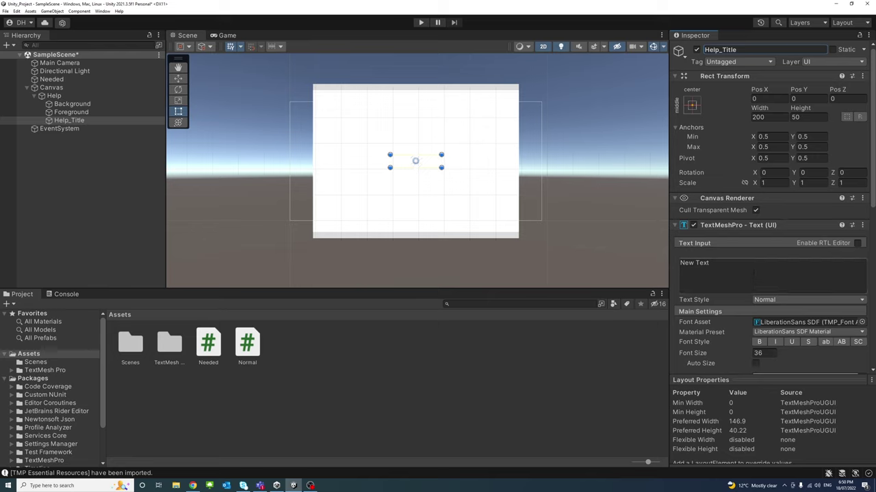
Step: Set the Help_Title text's vertex color to black and its font size to 18
{"action": "scroll", "coordinate": [757, 363], "scroll_direction": "down", "scroll_amount": 3}
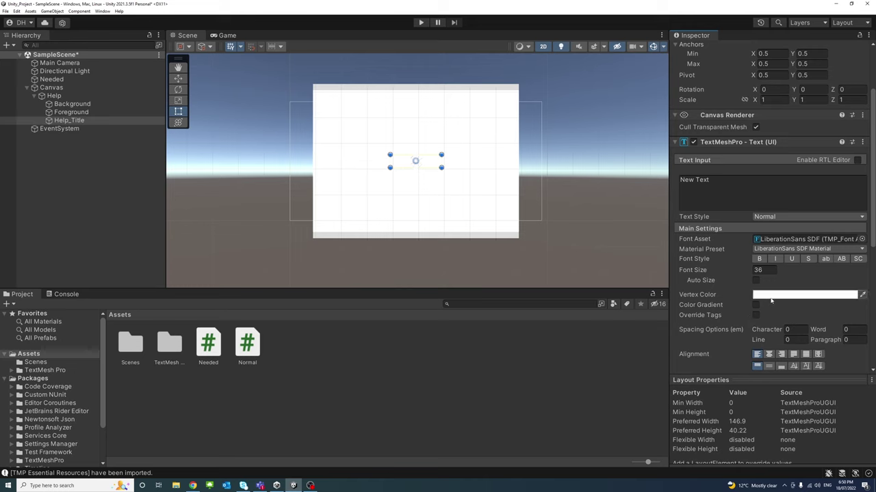
{"action": "left_click", "coordinate": [778, 296]}
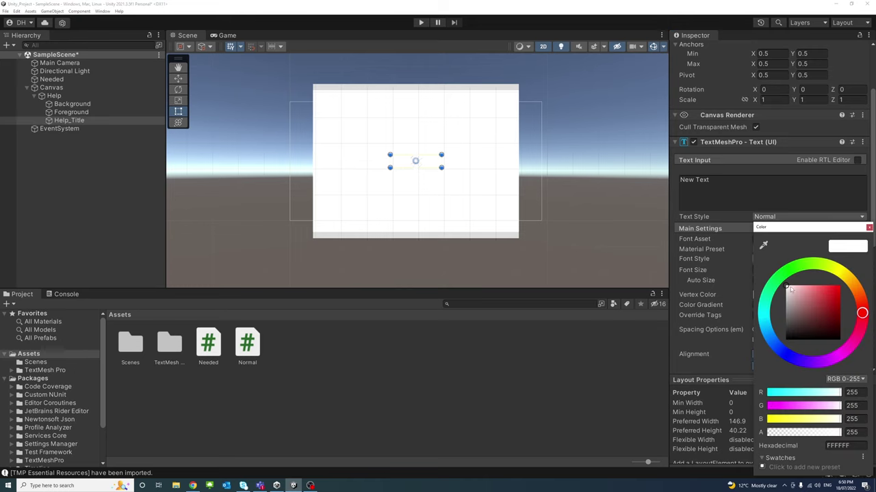
{"action": "left_click_drag", "start_coordinate": [792, 289], "coordinate": [840, 340]}
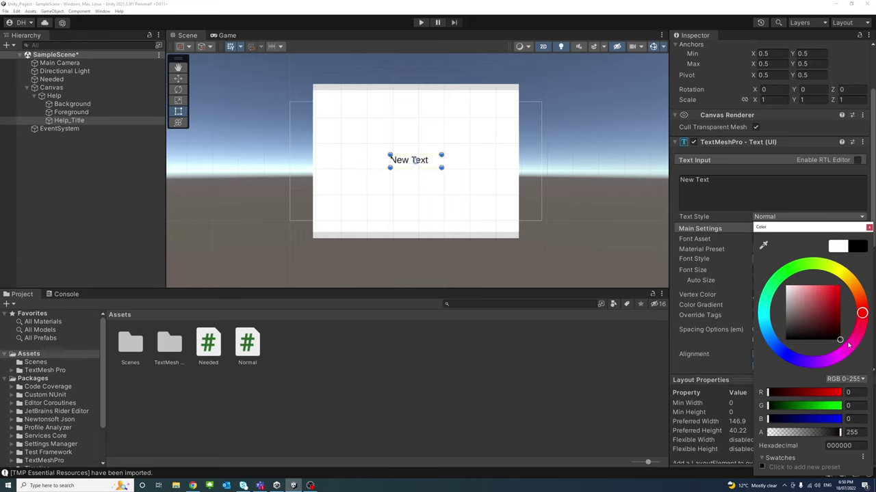
{"action": "left_click", "coordinate": [869, 228]}
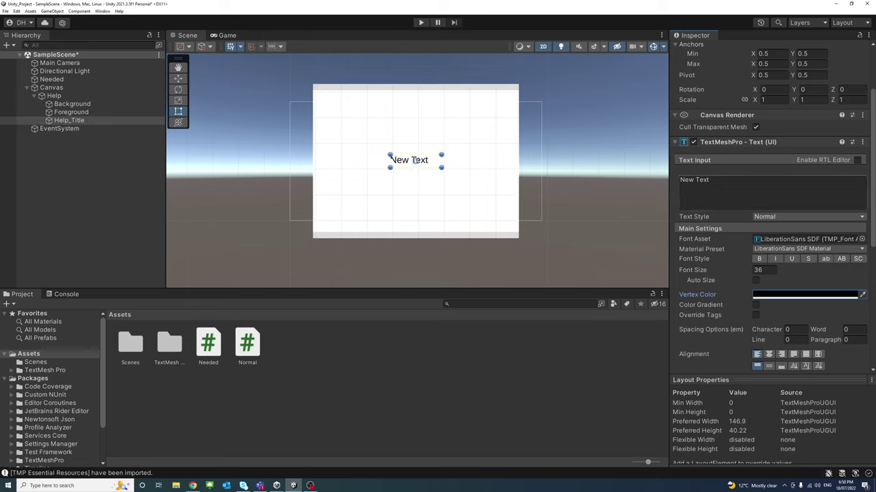
{"action": "left_click", "coordinate": [758, 271]}
{"action": "type", "text": "18"}
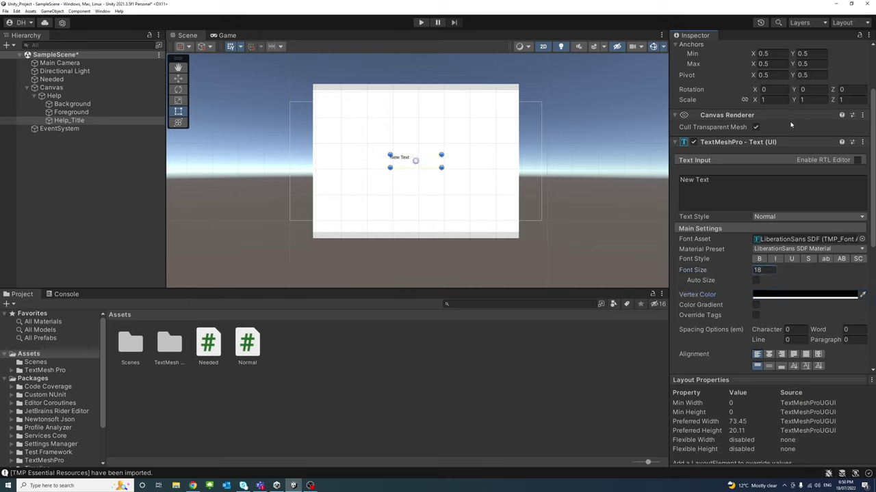
Step: Apply the top left anchor preset to Help_Title and set its X and Y positions to 0
{"action": "scroll", "coordinate": [790, 126], "scroll_direction": "up", "scroll_amount": 3}
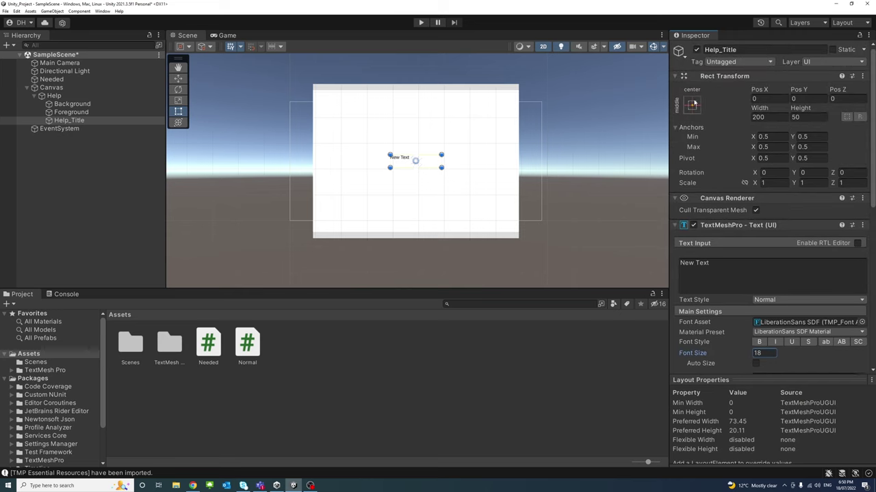
{"action": "left_click", "coordinate": [691, 104]}
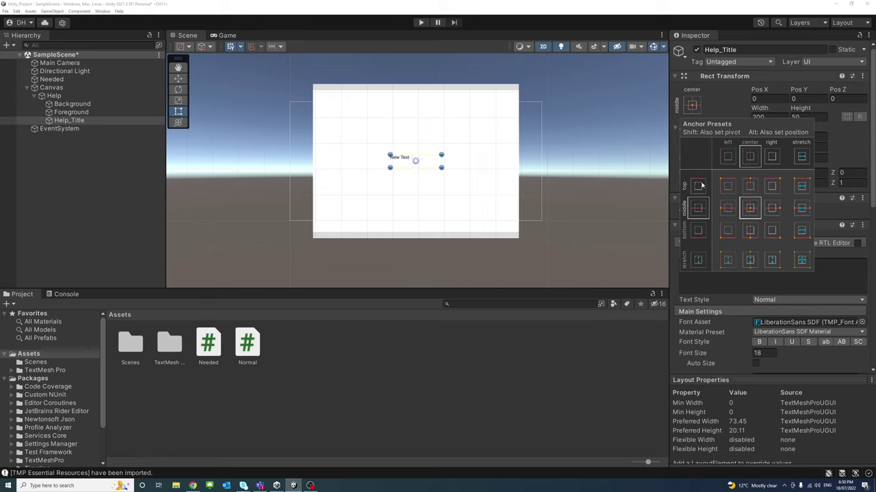
{"action": "left_click", "coordinate": [728, 184]}
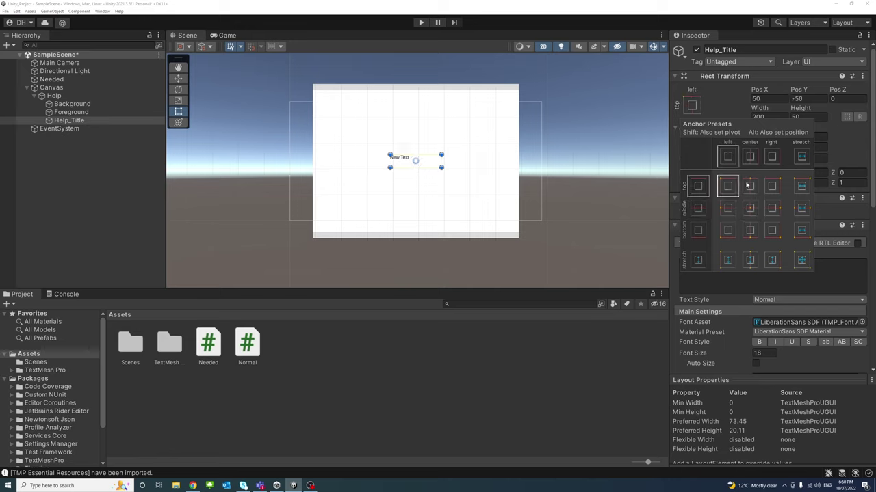
{"action": "left_click", "coordinate": [764, 98]}
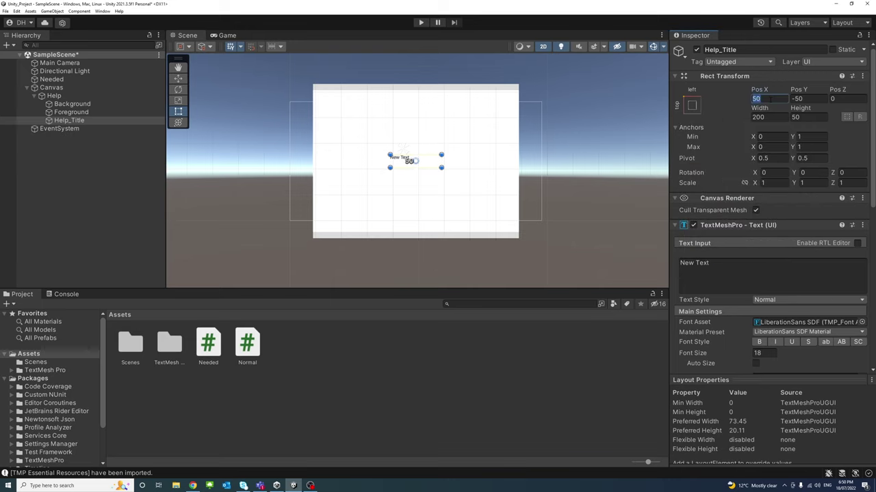
{"action": "type", "text": "0"}
{"action": "key", "text": "Tab"}
{"action": "type", "text": "0"}
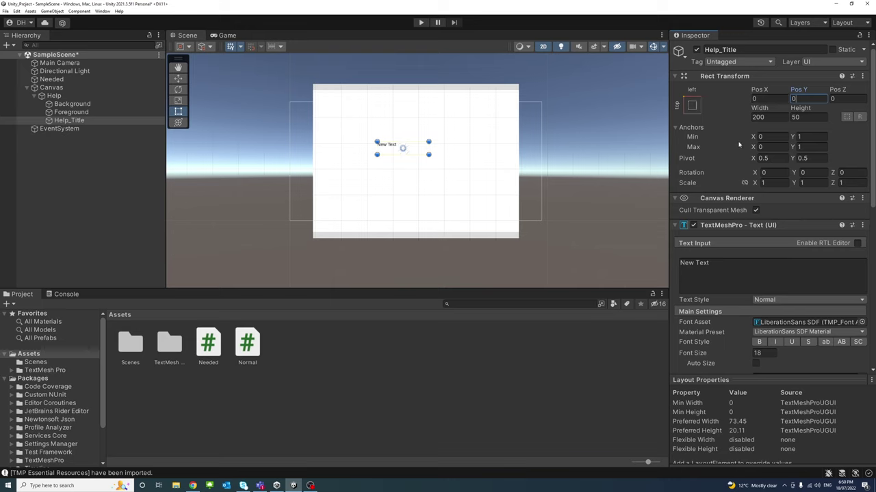
Step: Set the Help_Title pivot to X 0 and Y 1
{"action": "left_click", "coordinate": [763, 158]}
{"action": "type", "text": "0"}
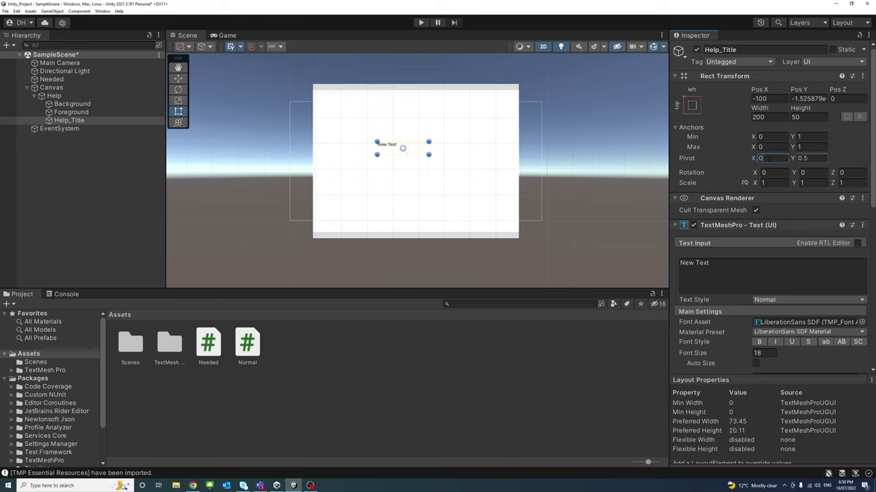
{"action": "key", "text": "Tab"}
{"action": "type", "text": "1"}
Step: Reset Help_Title's X and Y positions to 0 for its new pivot and frame it in the Scene view
{"action": "left_click", "coordinate": [768, 98]}
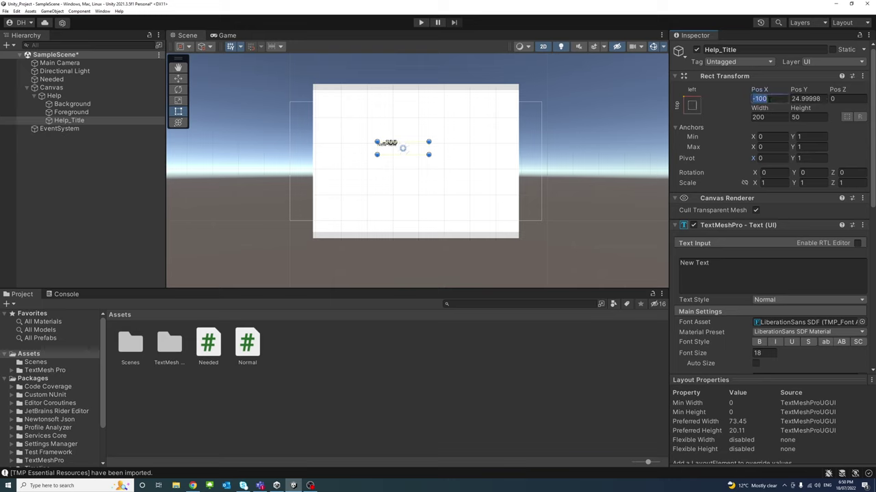
{"action": "type", "text": "0"}
{"action": "key", "text": "Tab"}
{"action": "type", "text": "0"}
{"action": "key", "text": "Return"}
{"action": "key", "text": "f"}
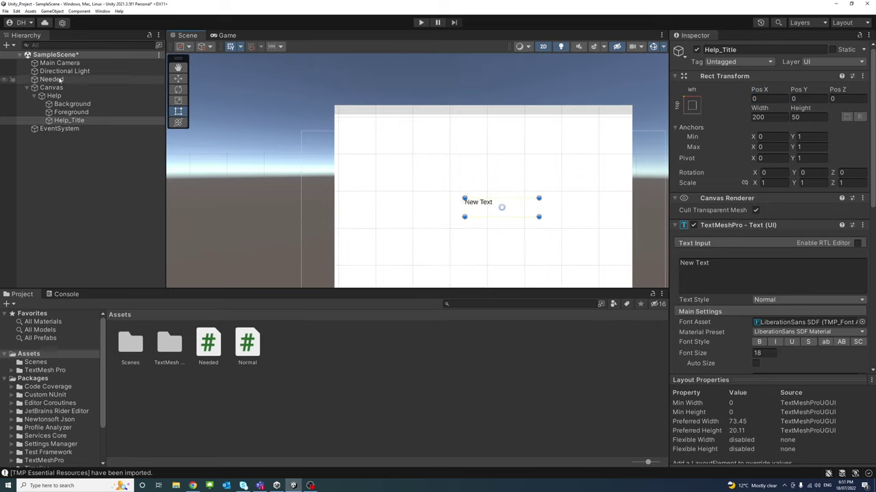
Step: Resize the Help object to a width of 800 and a height of 600
{"action": "left_click", "coordinate": [54, 96]}
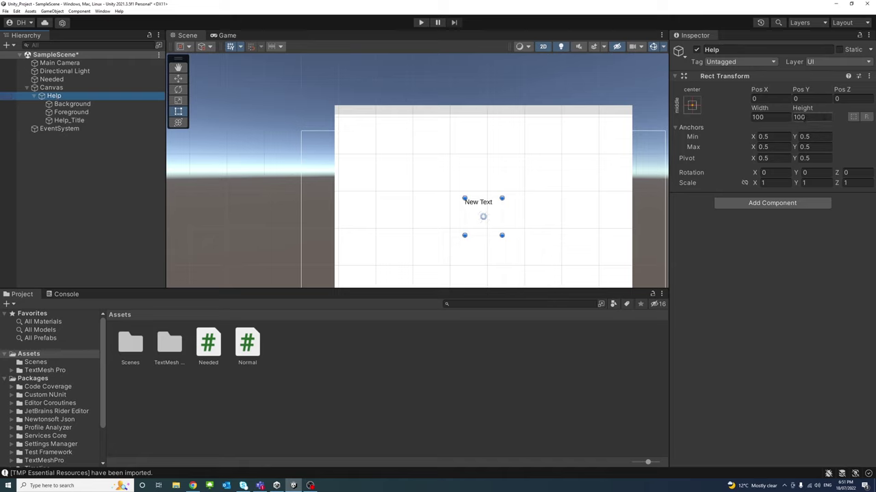
{"action": "left_click", "coordinate": [773, 117]}
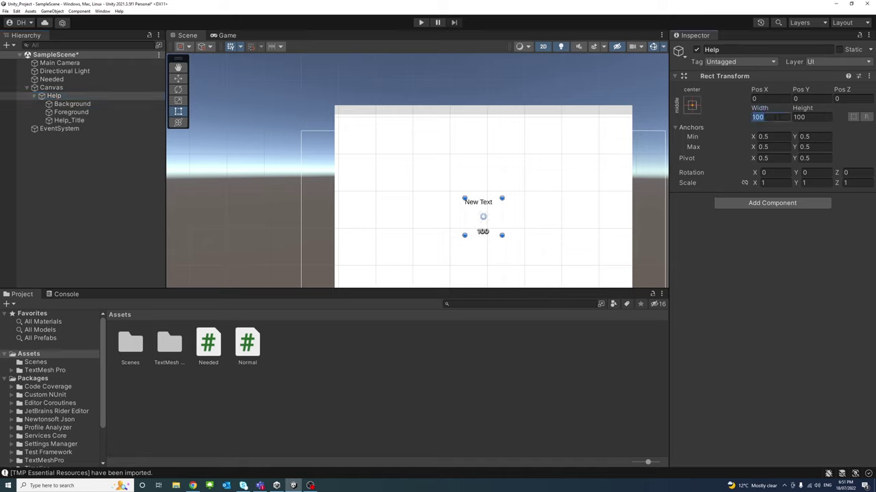
{"action": "type", "text": "800"}
{"action": "key", "text": "Tab"}
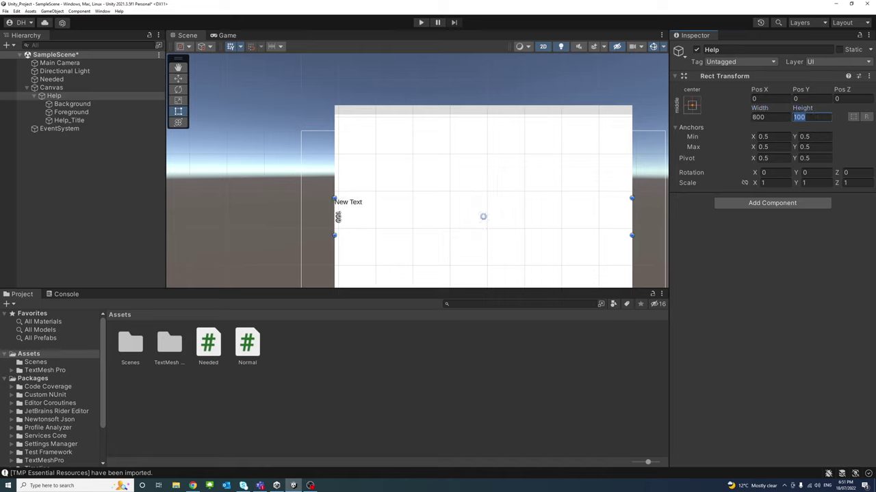
{"action": "type", "text": "600"}
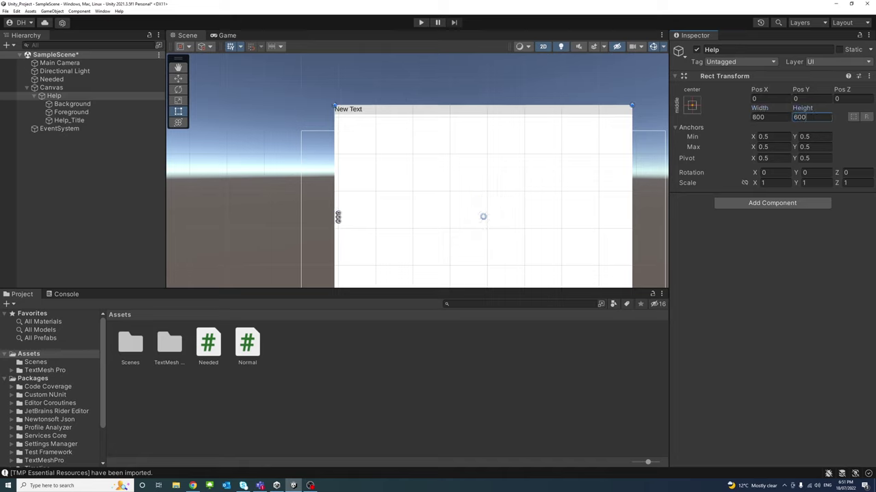
{"action": "scroll", "coordinate": [371, 86], "scroll_direction": "down", "scroll_amount": 1}
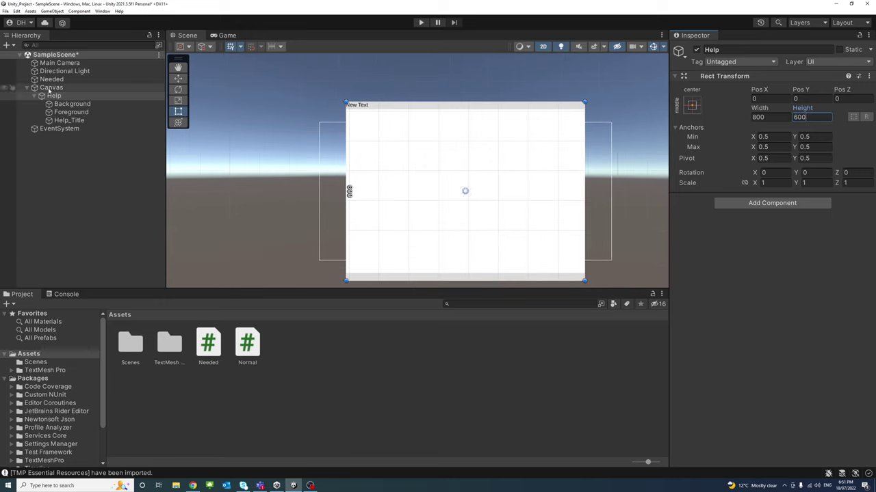
Step: Set Help_Title's X position to 15 to indent it from the window's left edge
{"action": "left_click", "coordinate": [65, 120]}
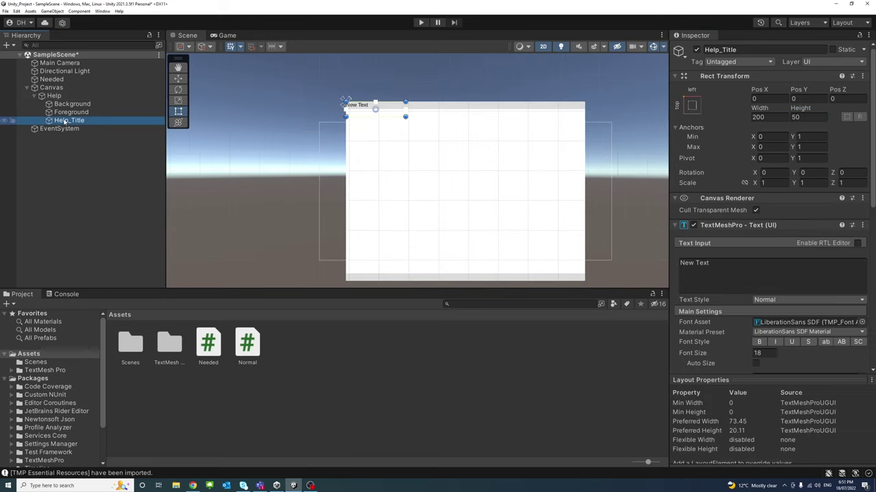
{"action": "scroll", "coordinate": [353, 107], "scroll_direction": "up", "scroll_amount": 2}
{"action": "scroll", "coordinate": [283, 95], "scroll_direction": "up", "scroll_amount": 3}
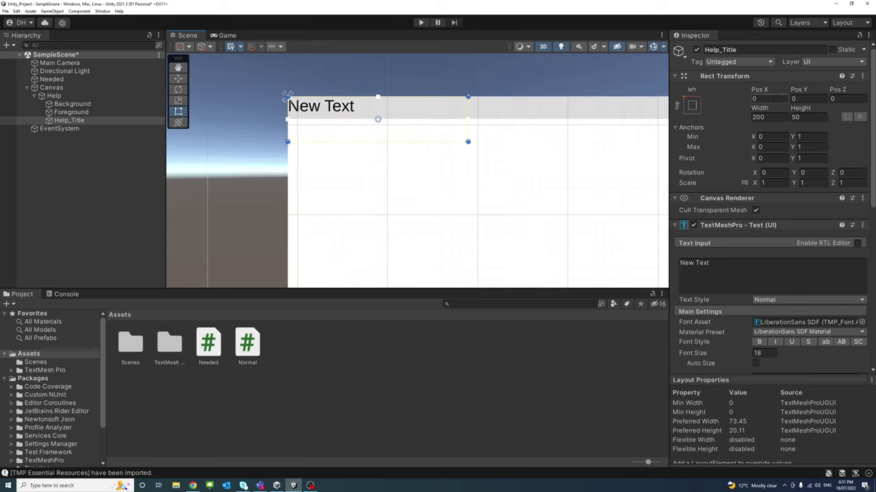
{"action": "middle_click_drag", "start_coordinate": [389, 116], "coordinate": [427, 142]}
{"action": "scroll", "coordinate": [498, 150], "scroll_direction": "up", "scroll_amount": 2}
{"action": "left_click", "coordinate": [757, 99]}
{"action": "type", "text": "1"}
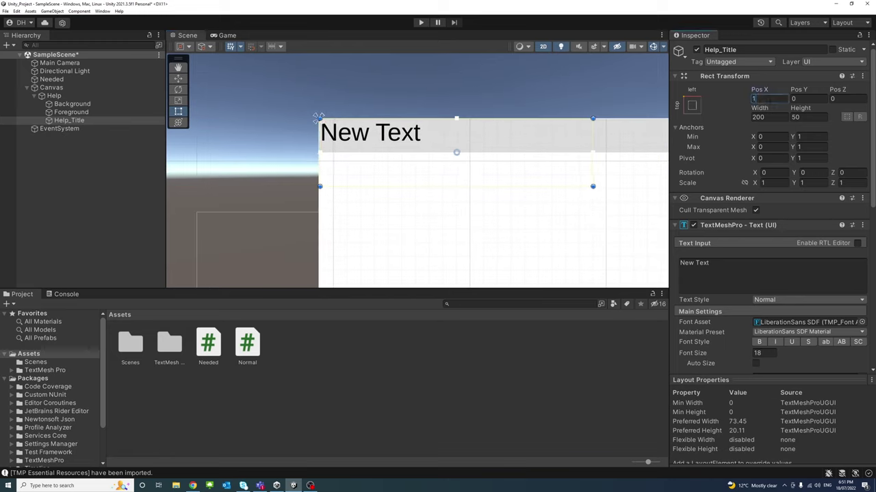
{"action": "type", "text": "5"}
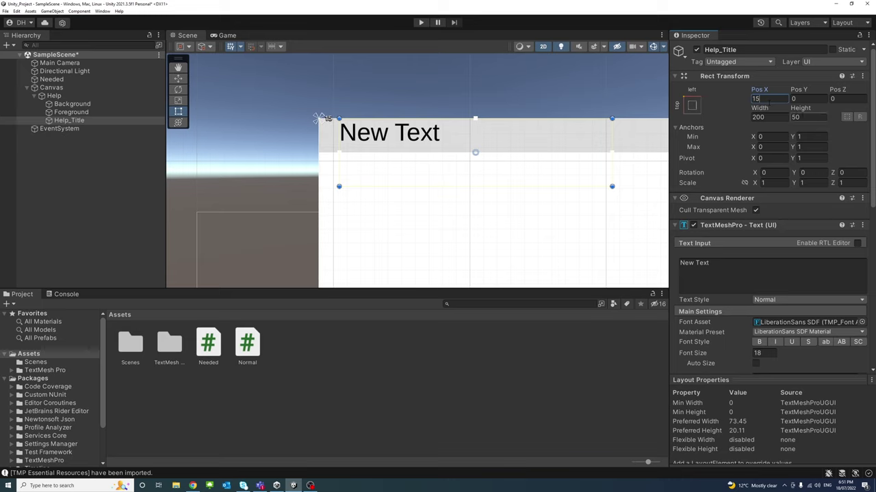
Step: Set Help_Title's height to 25 to fit the window's grey title bar
{"action": "key", "text": "Tab"}
{"action": "key", "text": "Tab"}
{"action": "key", "text": "Tab"}
{"action": "key", "text": "Tab"}
{"action": "type", "text": "25"}
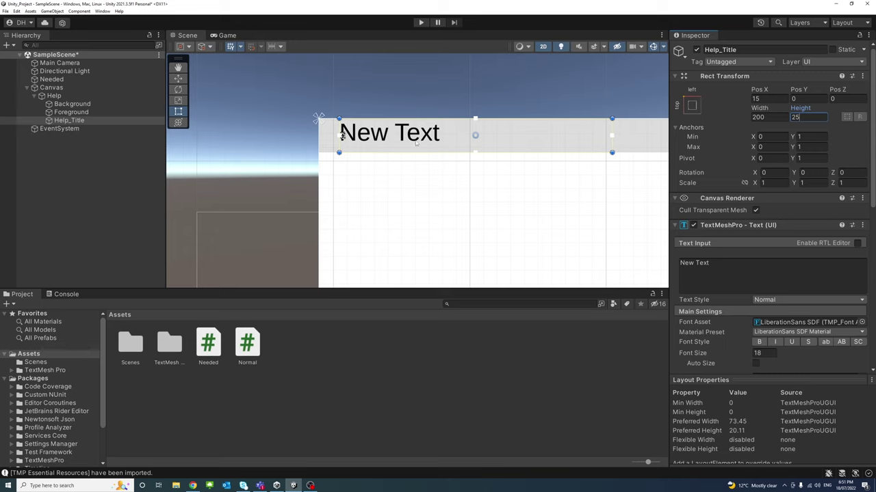
{"action": "scroll", "coordinate": [412, 145], "scroll_direction": "down", "scroll_amount": 10}
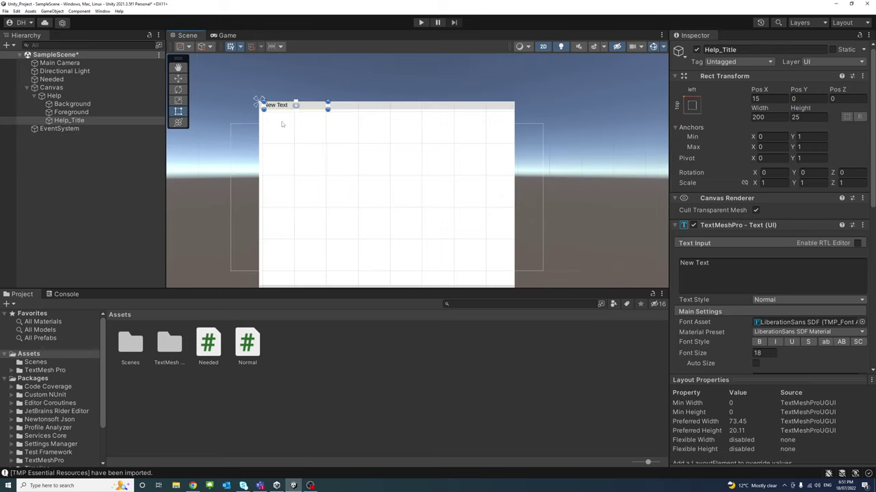
{"action": "middle_click_drag", "start_coordinate": [294, 134], "coordinate": [412, 163]}
Step: Duplicate Help_Title within the Help object and rename the copy Help_Text
{"action": "left_click", "coordinate": [61, 97]}
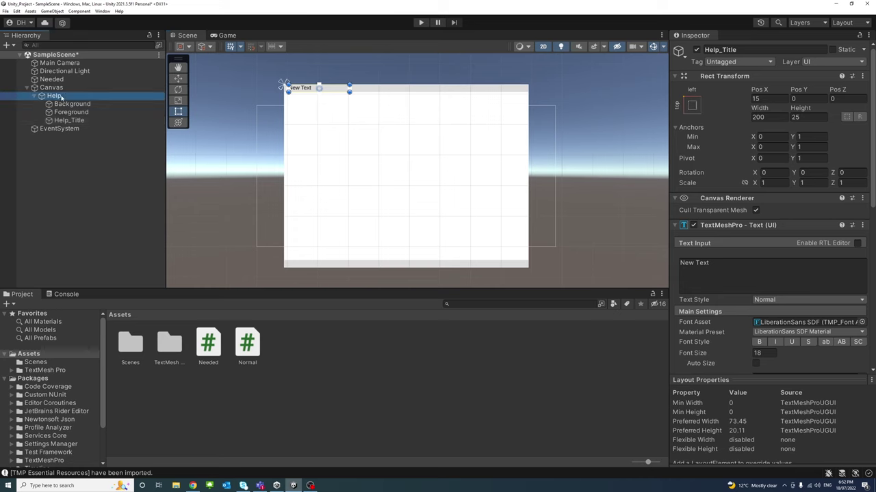
{"action": "left_click", "coordinate": [74, 120]}
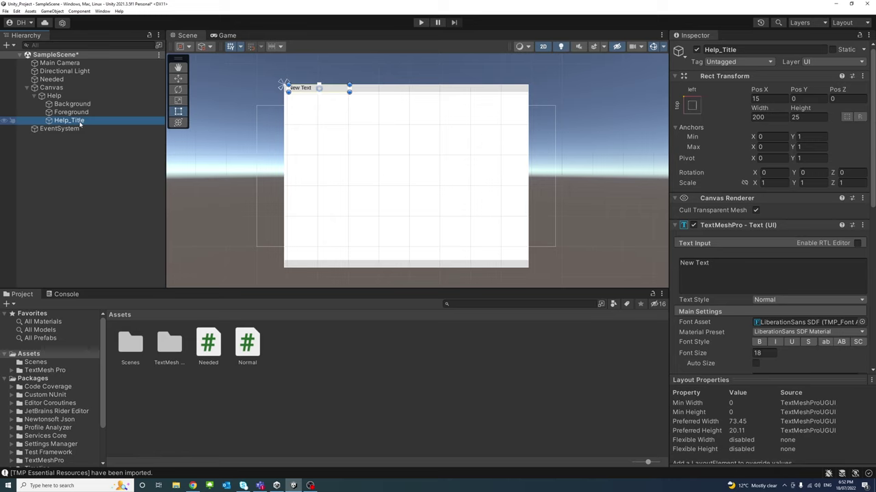
{"action": "key", "text": "ctrl+d"}
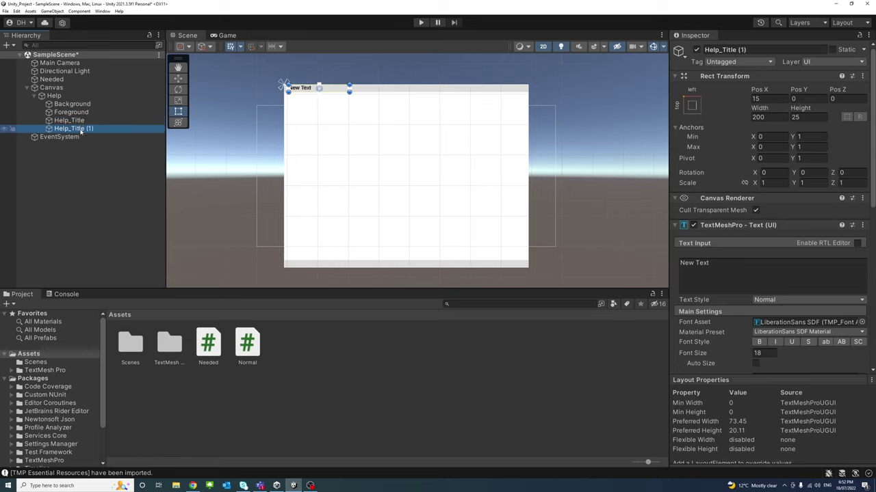
{"action": "left_click", "coordinate": [82, 130]}
{"action": "left_click_drag", "start_coordinate": [93, 130], "coordinate": [71, 131]}
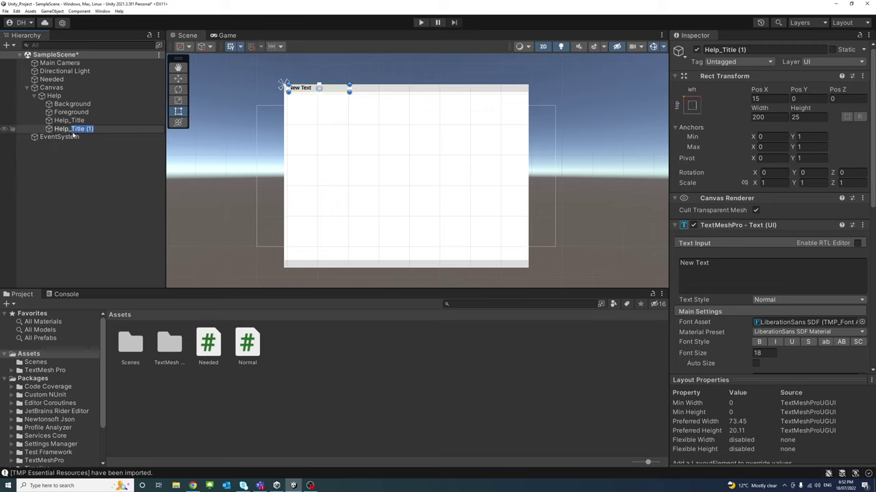
{"action": "type", "text": "Text"}
{"action": "key", "text": "Return"}
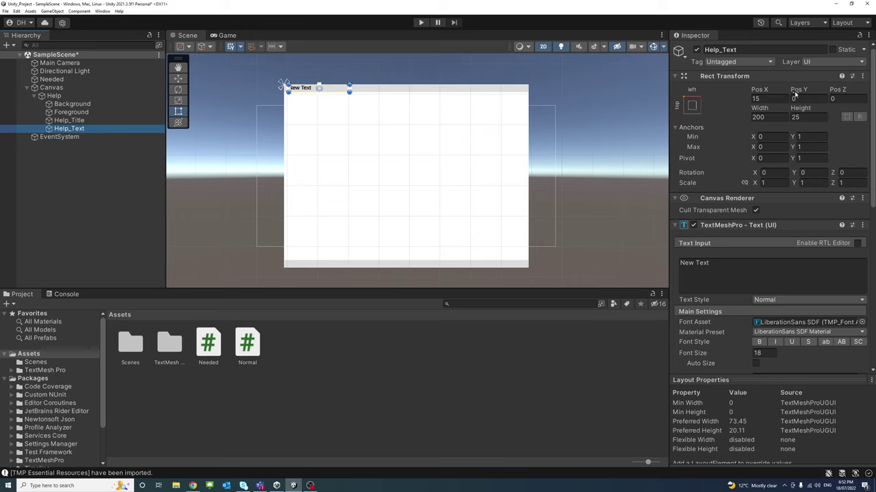
Step: Move Help_Text below the title bar to a Y position of about -26 and set its width to 760
{"action": "left_click_drag", "start_coordinate": [805, 91], "coordinate": [816, 52]}
{"action": "left_click_drag", "start_coordinate": [756, 107], "coordinate": [769, 110]}
{"action": "left_click", "coordinate": [766, 117]}
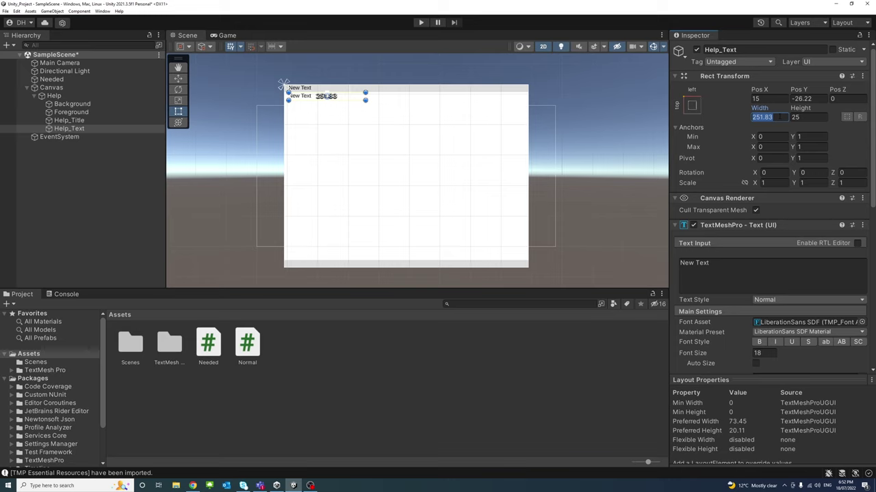
{"action": "type", "text": "76"}
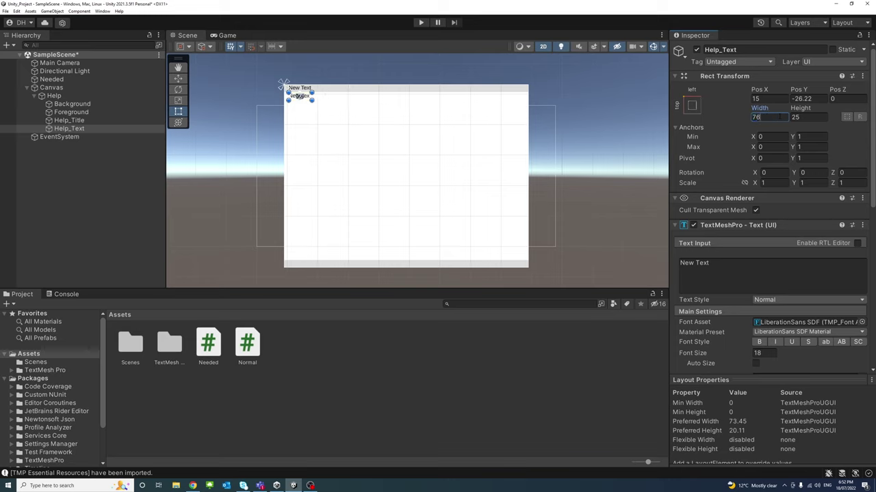
{"action": "type", "text": "0"}
{"action": "key", "text": "Return"}
{"action": "key", "text": "f"}
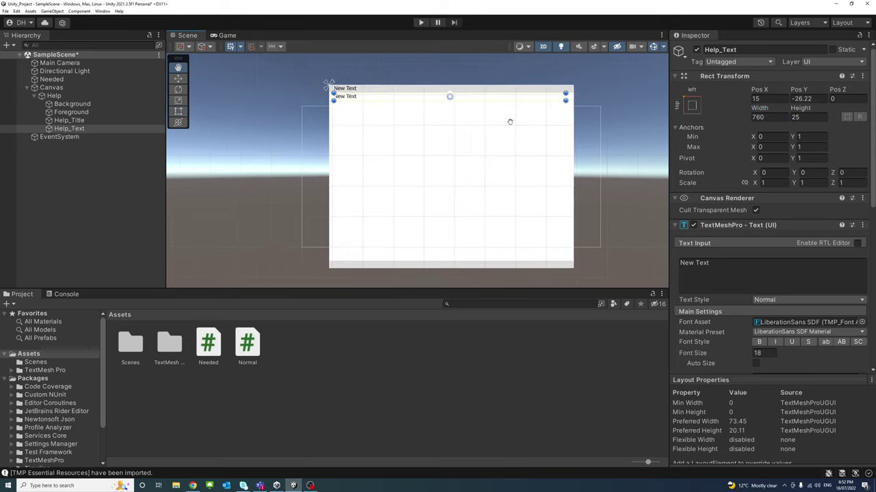
{"action": "scroll", "coordinate": [459, 105], "scroll_direction": "up", "scroll_amount": 1}
{"action": "scroll", "coordinate": [466, 143], "scroll_direction": "down", "scroll_amount": 1}
Step: Set Help_Text's height to 520 so it spans the window's content area
{"action": "left_click", "coordinate": [806, 118]}
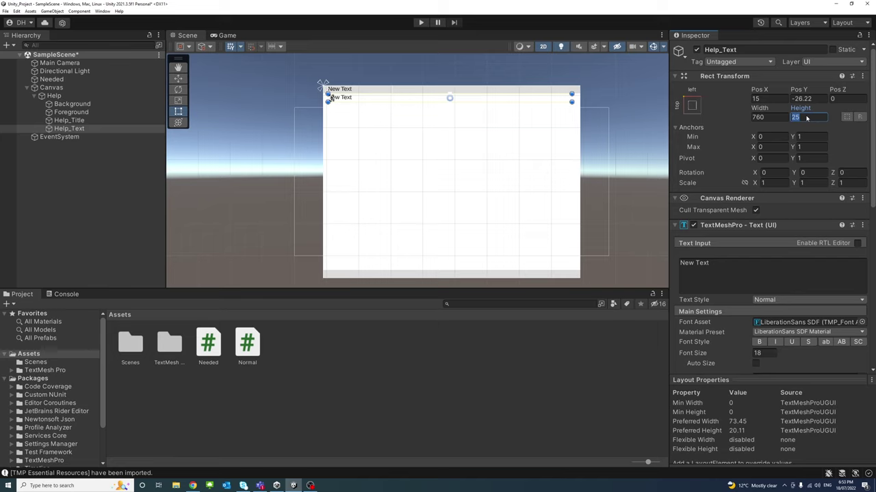
{"action": "type", "text": "55"}
{"action": "type", "text": "0"}
{"action": "key", "text": "BackSpace"}
{"action": "key", "text": "BackSpace"}
{"action": "type", "text": "20"}
Step: Set Help_Text's Y position to -40 to leave a gap under the title bar
{"action": "scroll", "coordinate": [328, 112], "scroll_direction": "up", "scroll_amount": 6}
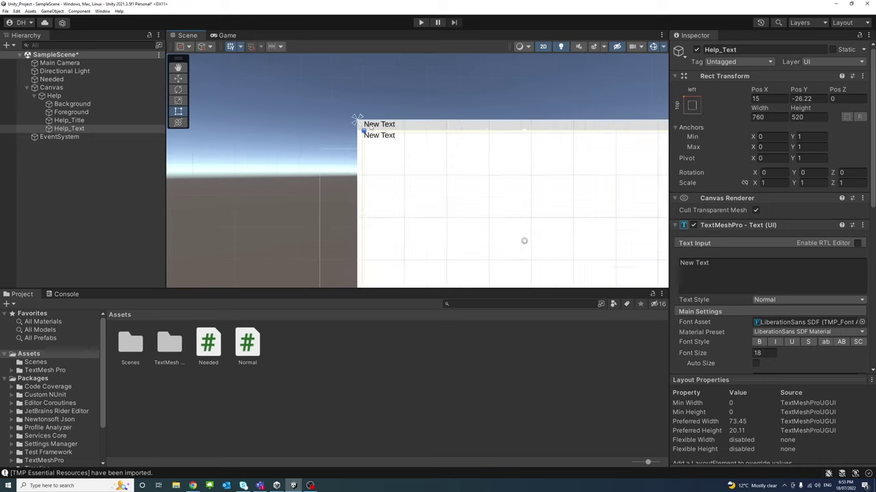
{"action": "scroll", "coordinate": [370, 134], "scroll_direction": "up", "scroll_amount": 3}
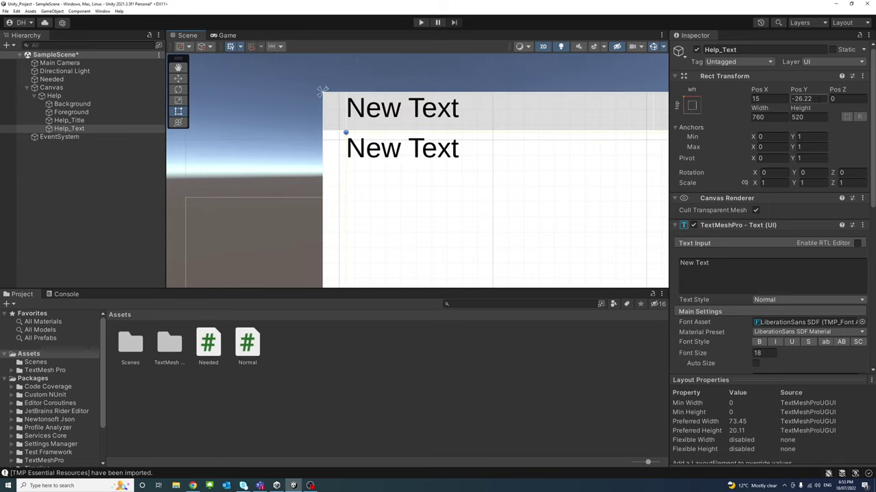
{"action": "left_click", "coordinate": [802, 99]}
{"action": "type", "text": "-40"}
{"action": "scroll", "coordinate": [356, 114], "scroll_direction": "down", "scroll_amount": 5}
{"action": "scroll", "coordinate": [358, 114], "scroll_direction": "down", "scroll_amount": 5}
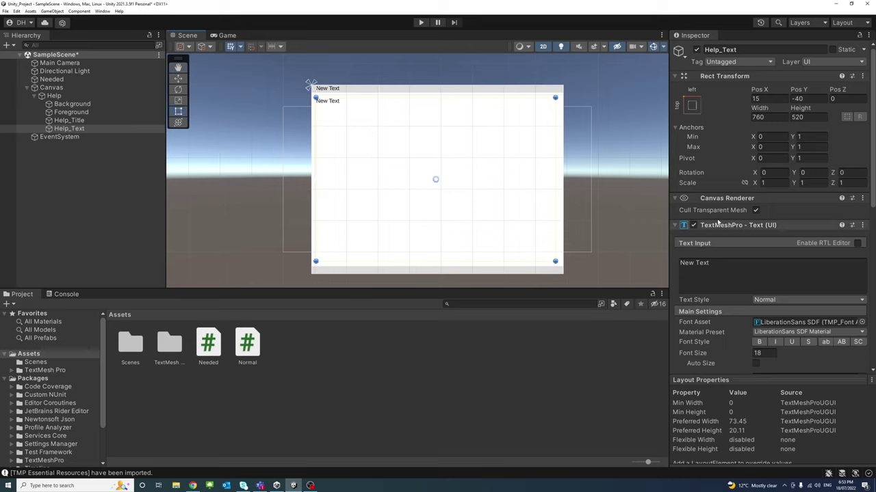
Step: Replace Help_Text's content with "Hello this is just text fro help" followed by filler characters on several lines, with blank lines before the last
{"action": "left_click", "coordinate": [752, 274]}
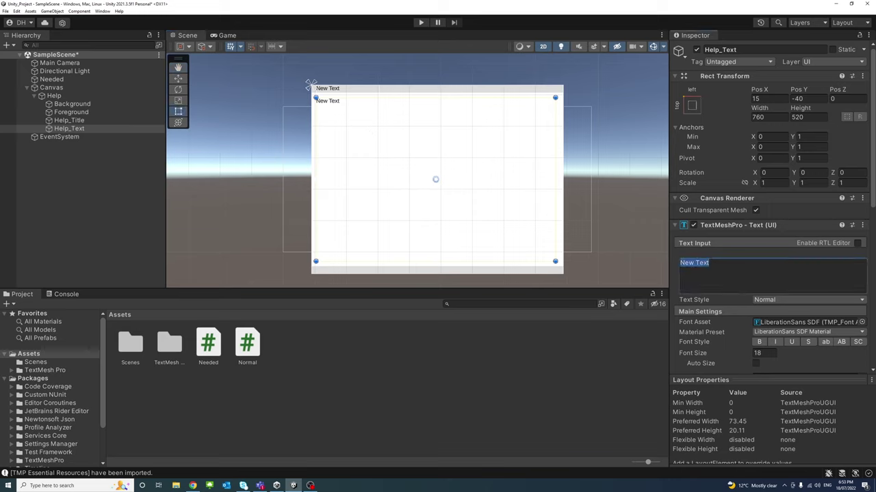
{"action": "type", "text": "Hello this is just t"}
{"action": "key", "text": "BackSpace"}
{"action": "type", "text": "text fro"}
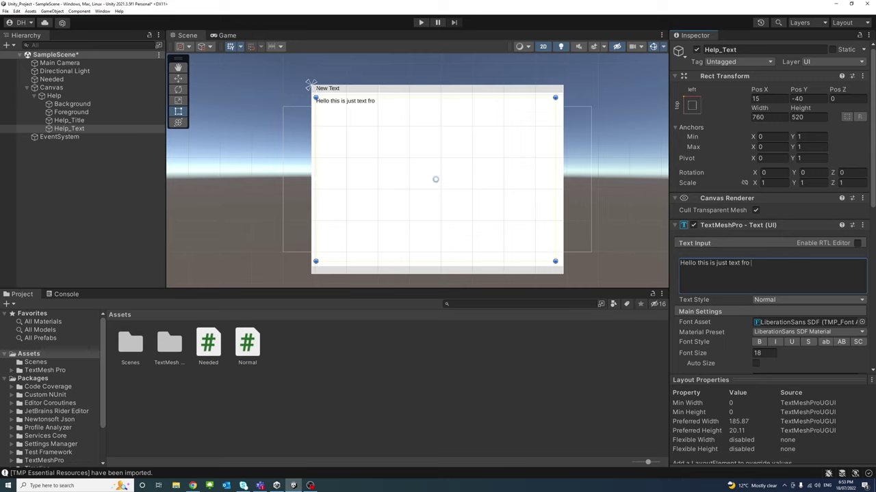
{"action": "type", "text": " help fsdfdsfsdfsdf"}
{"action": "key", "text": "Return"}
{"action": "type", "text": "sdfdsfdsgfdhfg"}
{"action": "key", "text": "Return"}
{"action": "key", "text": "Return"}
{"action": "key", "text": "Return"}
{"action": "type", "text": "ggdfgdfgdf"}
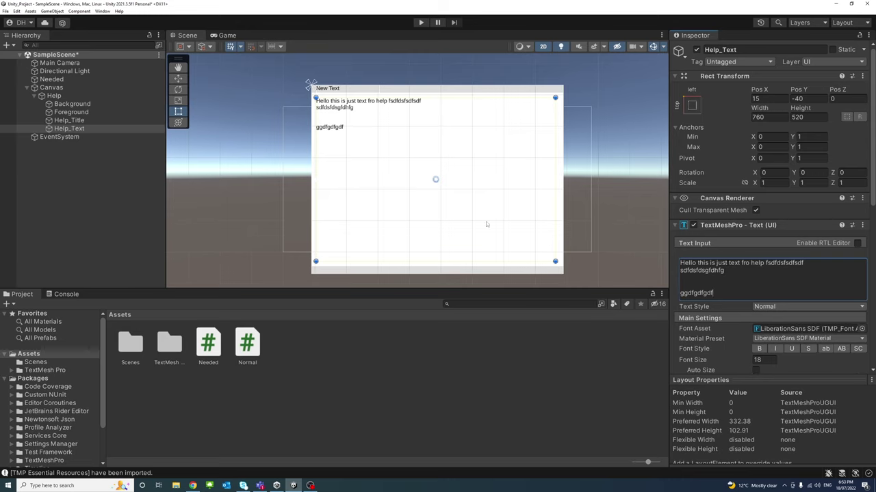
{"action": "middle_click_drag", "start_coordinate": [448, 219], "coordinate": [425, 196]}
{"action": "scroll", "coordinate": [424, 196], "scroll_direction": "down", "scroll_amount": 1}
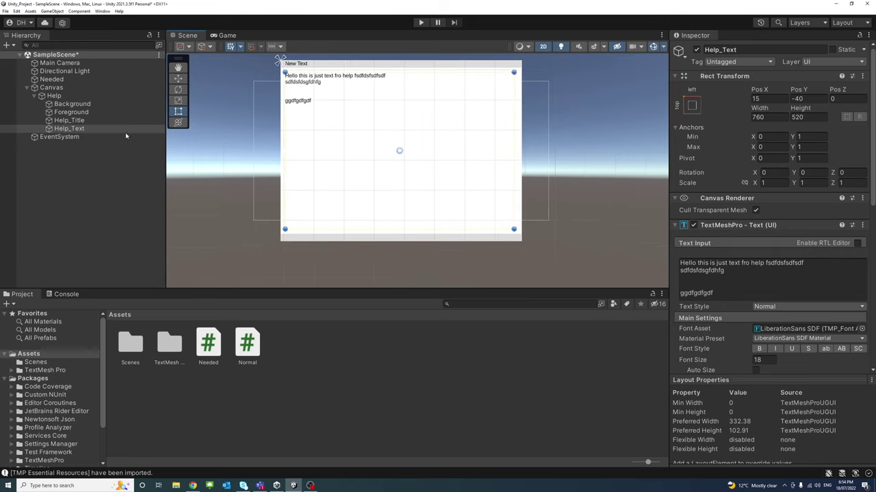
Step: Add a TextMeshPro button as a child of Help and name it Button_Close
{"action": "left_click", "coordinate": [59, 97]}
{"action": "right_click", "coordinate": [58, 96]}
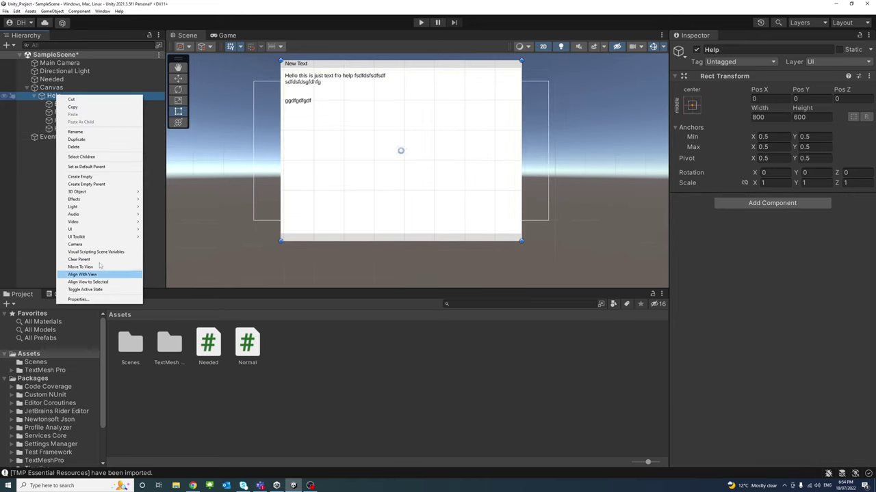
{"action": "mouse_move", "coordinate": [82, 229]}
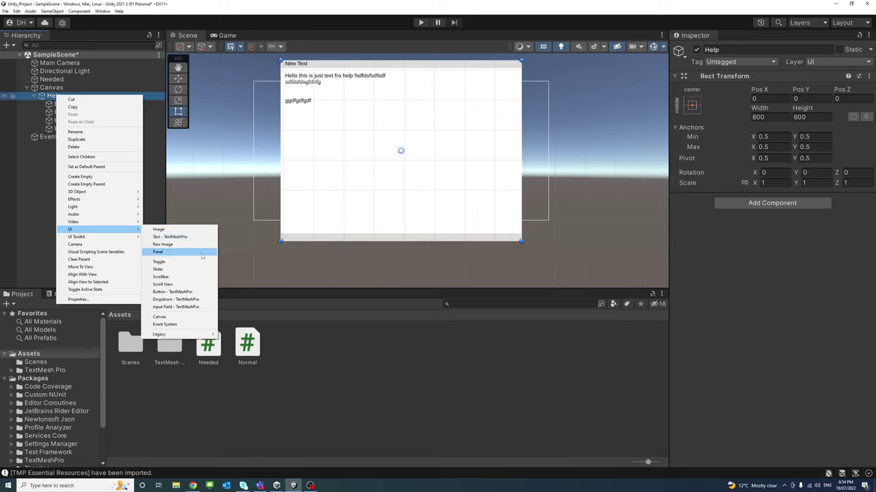
{"action": "left_click", "coordinate": [186, 293]}
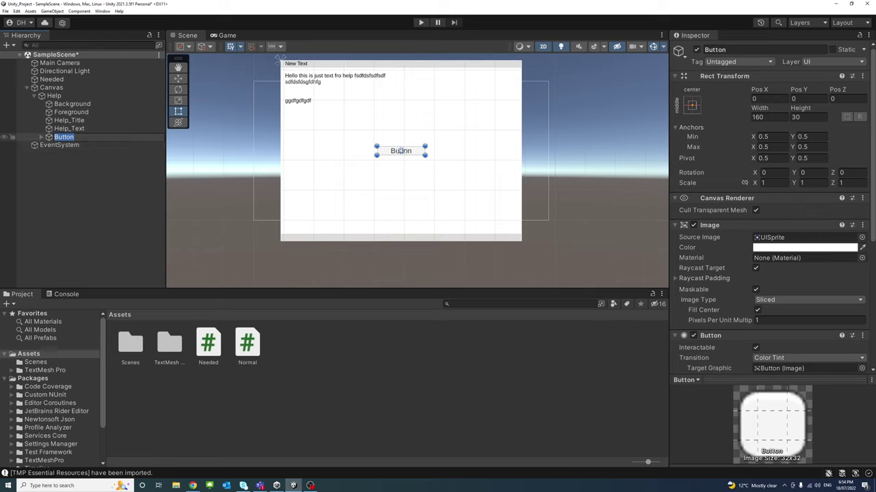
{"action": "left_click", "coordinate": [84, 139]}
{"action": "type", "text": "_Close"}
{"action": "key", "text": "Return"}
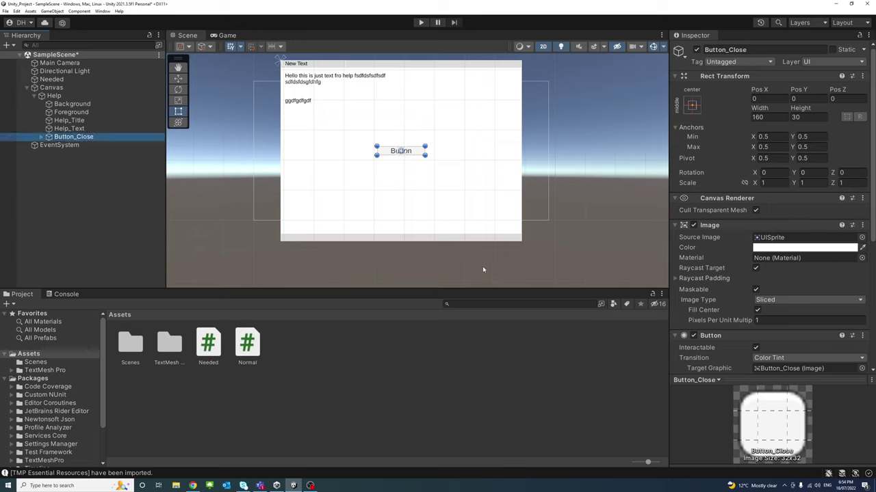
Step: Anchor Button_Close to the bottom-right corner of Help and set its X and Y position to 0
{"action": "scroll", "coordinate": [355, 160], "scroll_direction": "up", "scroll_amount": 3}
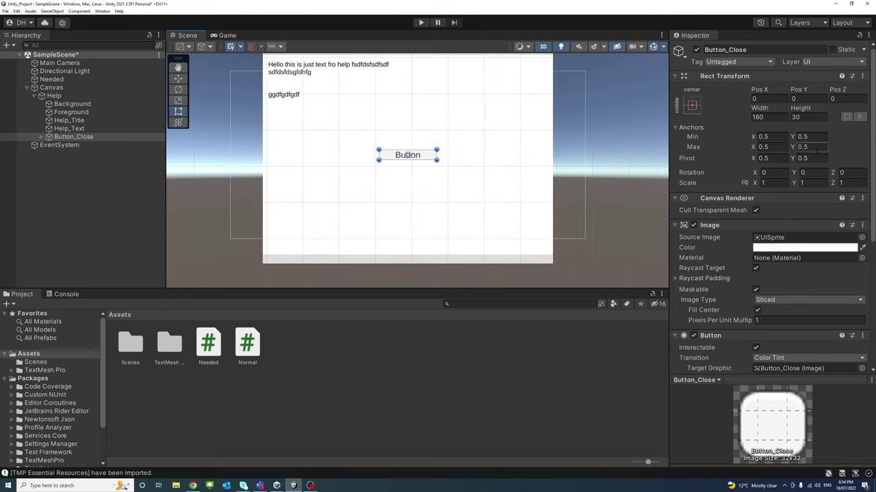
{"action": "left_click", "coordinate": [691, 106]}
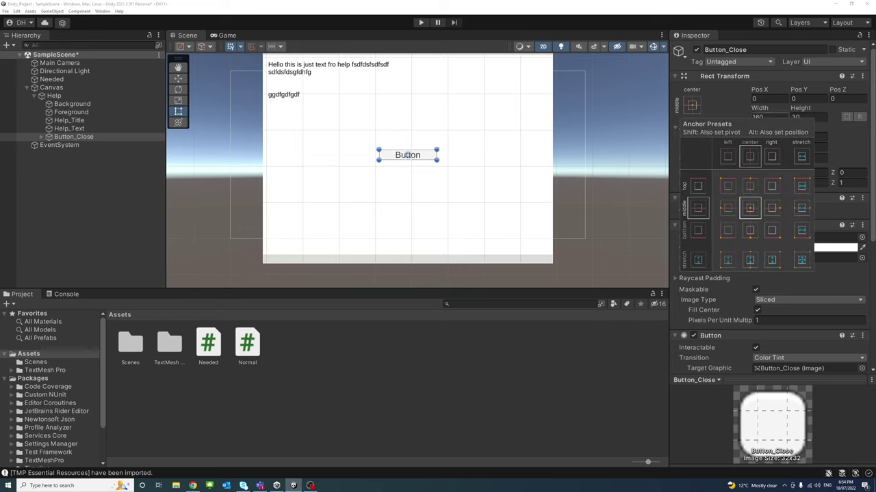
{"action": "left_click", "coordinate": [773, 231]}
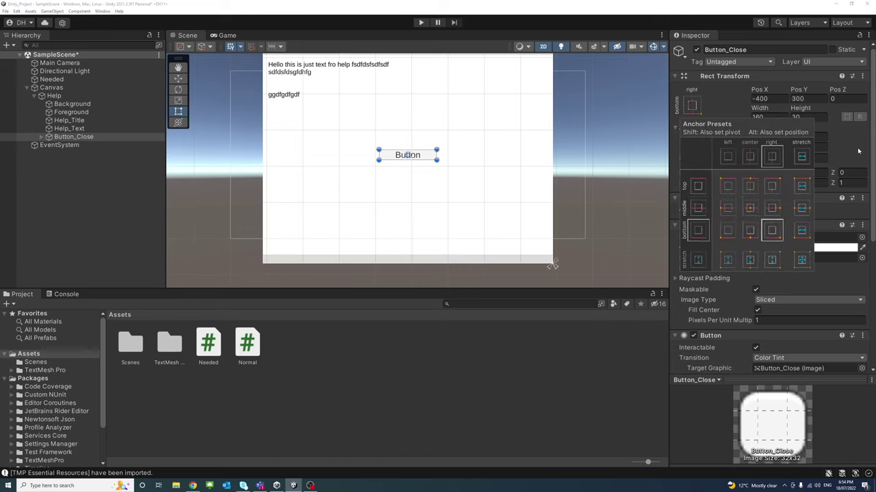
{"action": "left_click", "coordinate": [833, 177]}
{"action": "left_click", "coordinate": [760, 99]}
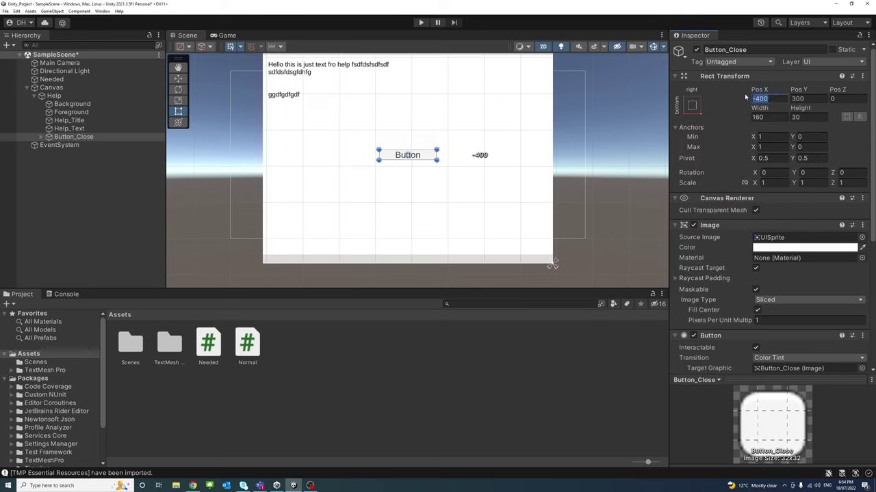
{"action": "type", "text": "0"}
{"action": "key", "text": "Tab"}
{"action": "type", "text": "0"}
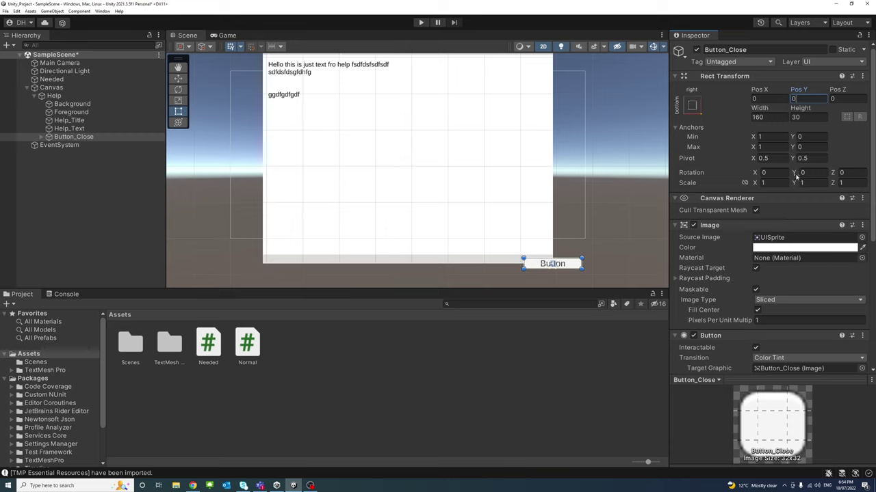
Step: Set Button_Close's pivot to X 1, Y 0 and zero its X and Y position so it sits inside the window's corner
{"action": "left_click", "coordinate": [762, 158]}
{"action": "type", "text": "1"}
{"action": "key", "text": "Tab"}
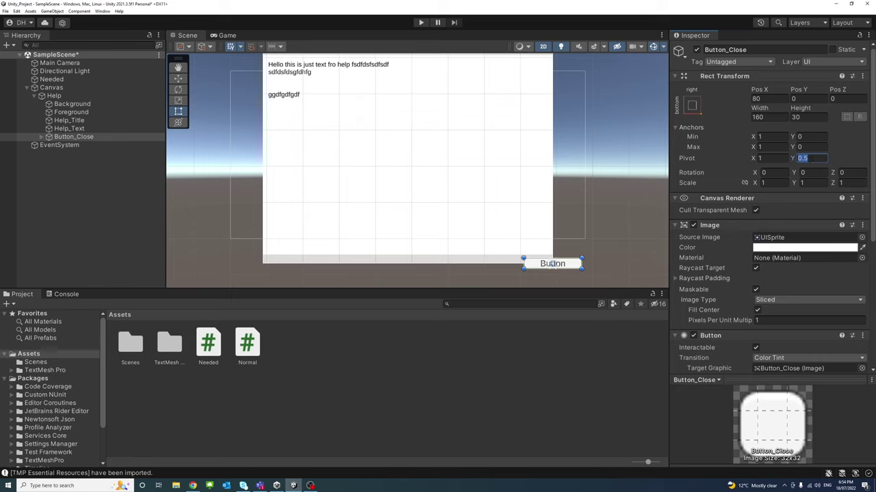
{"action": "type", "text": "0"}
{"action": "key", "text": "Tab"}
{"action": "type", "text": "0"}
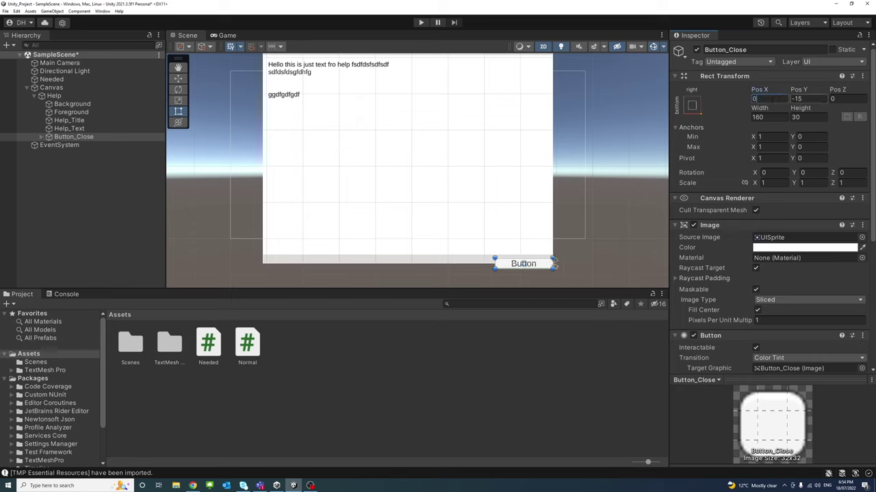
{"action": "key", "text": "Tab"}
{"action": "type", "text": "0"}
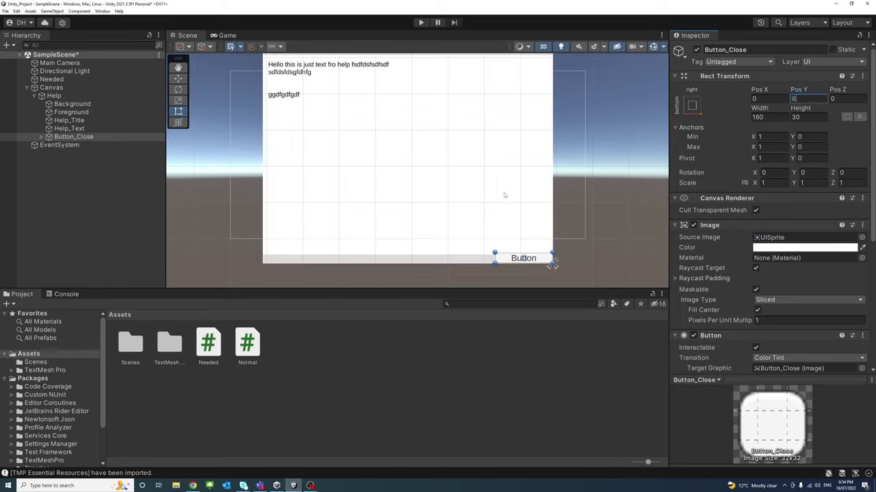
Step: Resize Button_Close to a height of 25 and a width of 50
{"action": "scroll", "coordinate": [520, 205], "scroll_direction": "up", "scroll_amount": 4}
{"action": "scroll", "coordinate": [573, 205], "scroll_direction": "up", "scroll_amount": 3}
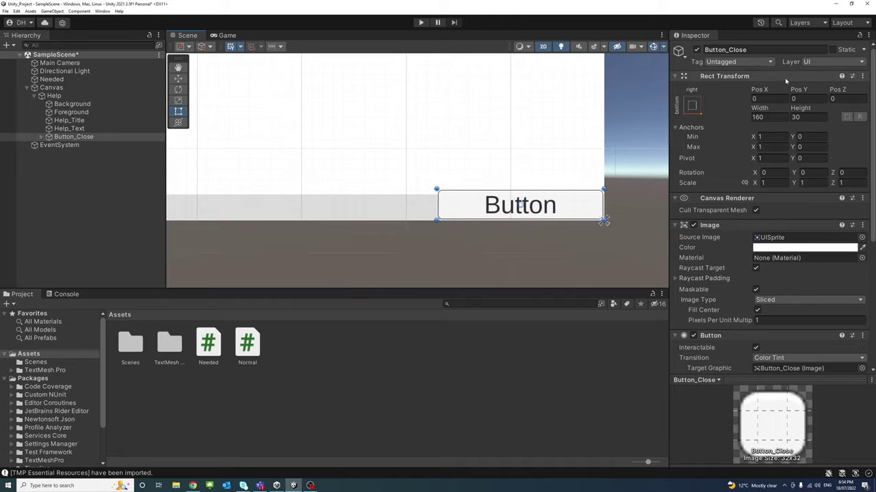
{"action": "left_click", "coordinate": [795, 117]}
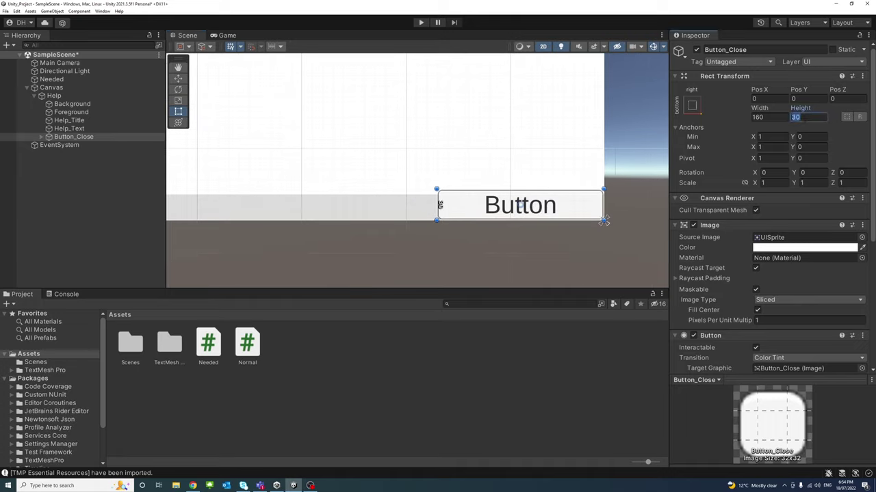
{"action": "type", "text": "2"}
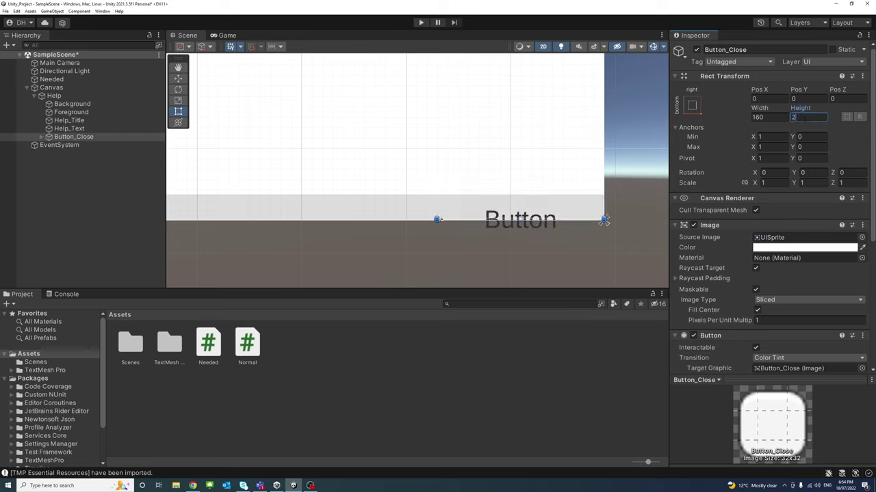
{"action": "type", "text": "5"}
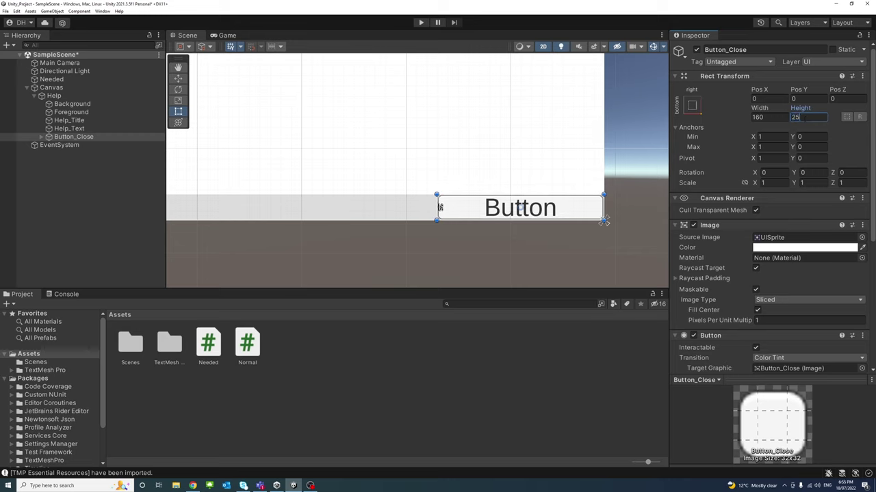
{"action": "key", "text": "shift+Tab"}
{"action": "type", "text": "50"}
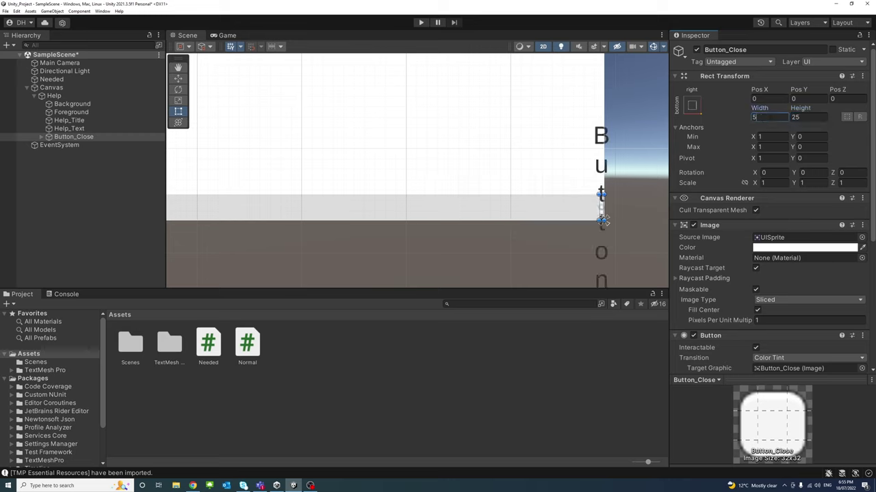
Step: Set the font size of Button_Close's text label to 18
{"action": "left_click", "coordinate": [42, 136]}
{"action": "left_click", "coordinate": [73, 147]}
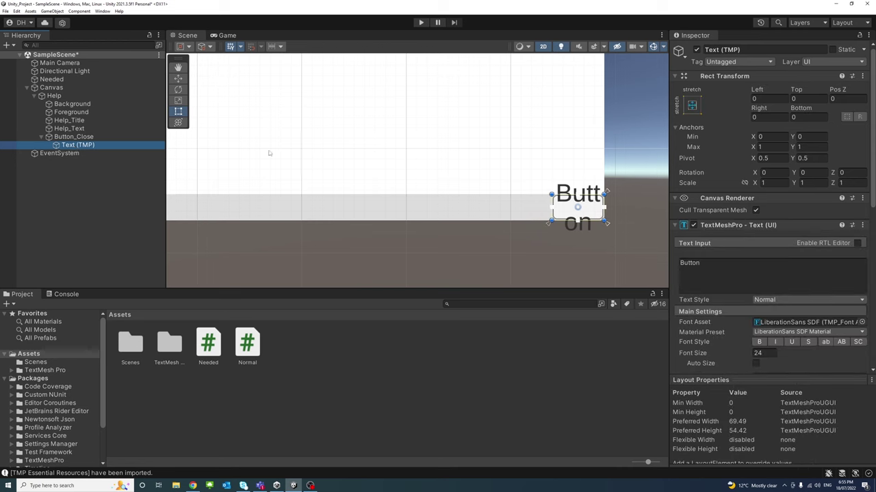
{"action": "left_click", "coordinate": [757, 353]}
{"action": "type", "text": "18"}
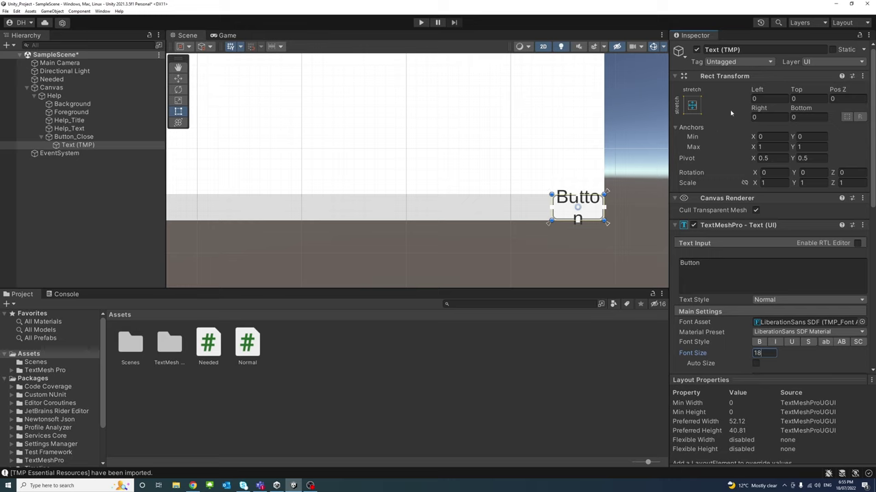
Step: Widen Button_Close to 75 so its label fits on one line
{"action": "left_click", "coordinate": [74, 137]}
{"action": "left_click", "coordinate": [759, 117]}
{"action": "type", "text": "75"}
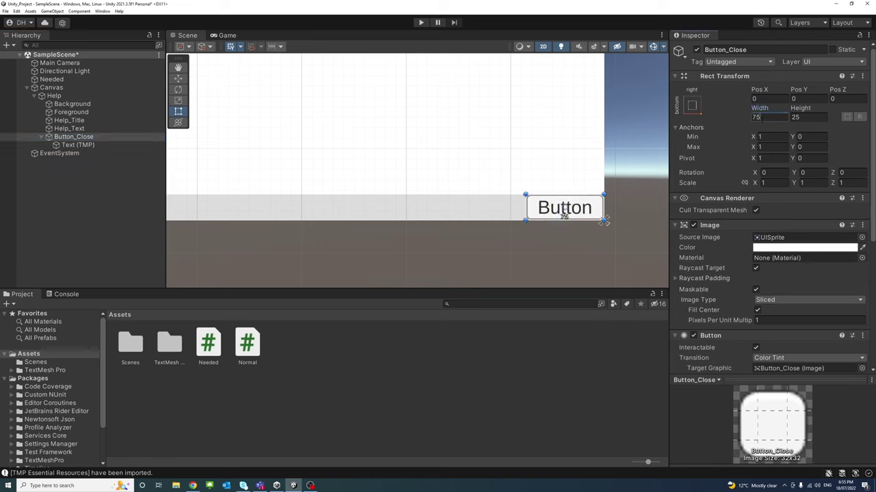
{"action": "scroll", "coordinate": [500, 196], "scroll_direction": "down", "scroll_amount": 6}
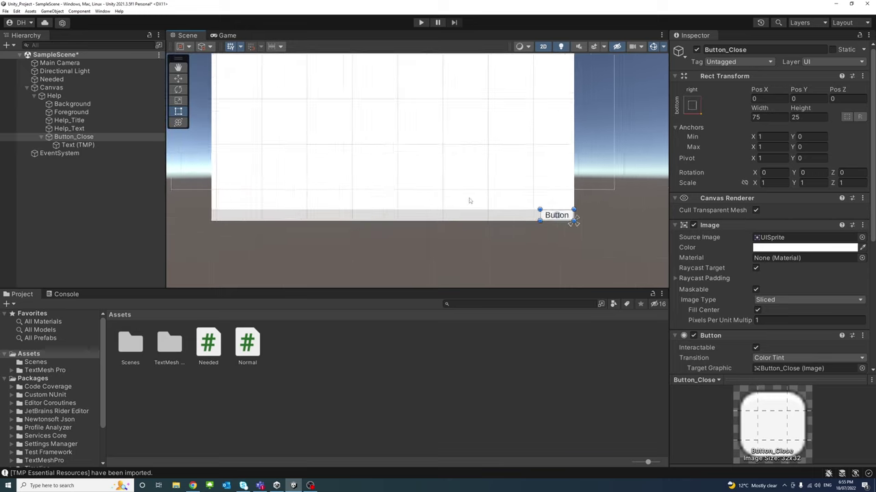
{"action": "middle_click_drag", "start_coordinate": [437, 188], "coordinate": [416, 198]}
Step: Add an On Click event to Button_Close that calls GameObject.SetActive on the Help object with the value unchecked
{"action": "left_click", "coordinate": [74, 137]}
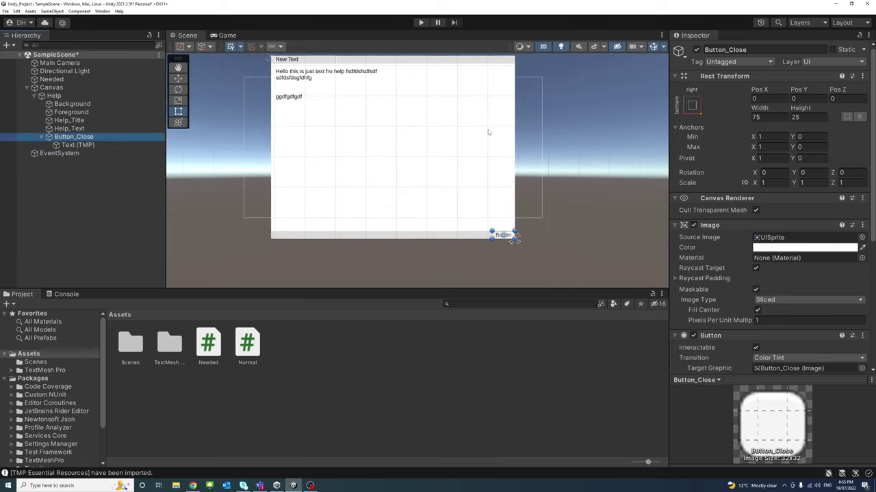
{"action": "scroll", "coordinate": [735, 226], "scroll_direction": "down", "scroll_amount": 5}
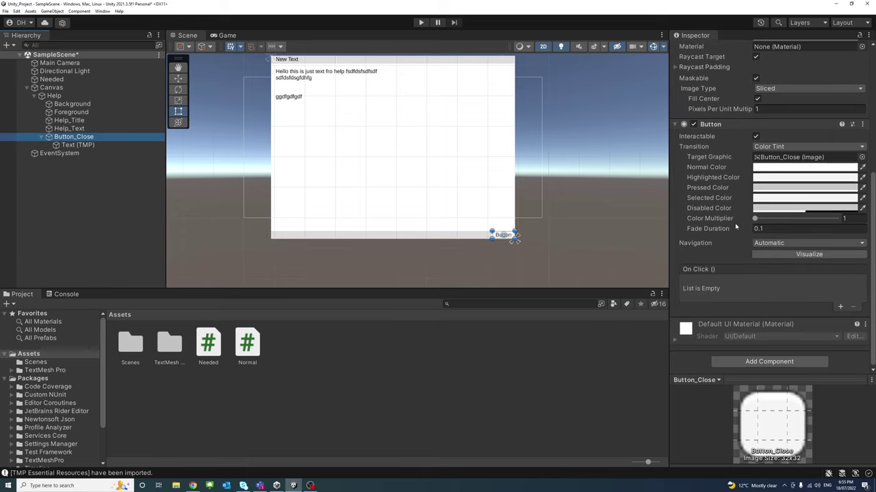
{"action": "left_click", "coordinate": [840, 306]}
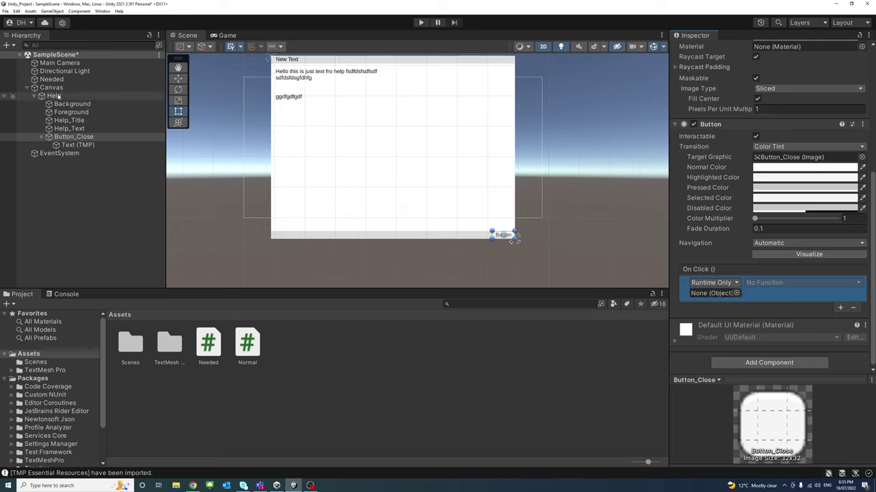
{"action": "left_click_drag", "start_coordinate": [58, 96], "coordinate": [717, 298]}
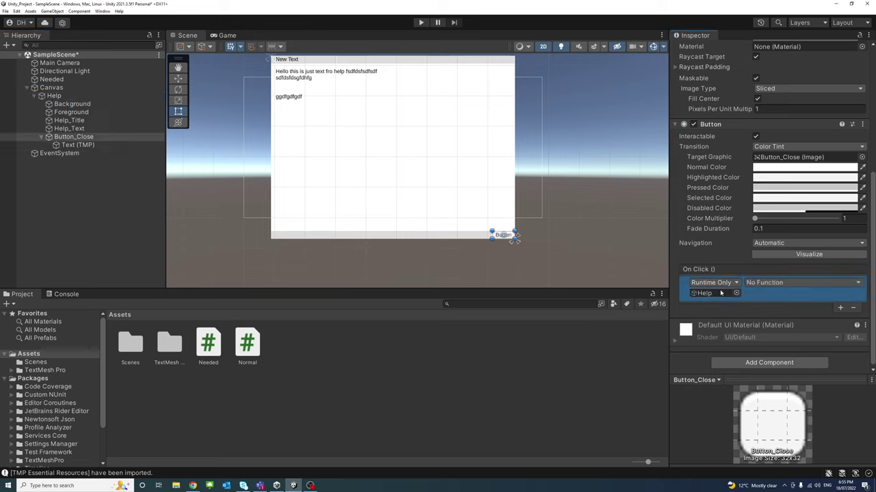
{"action": "left_click", "coordinate": [796, 283]}
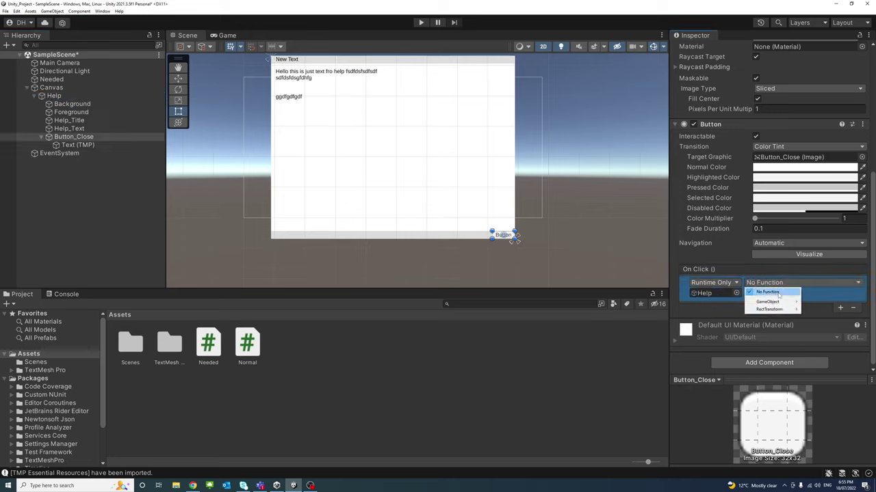
{"action": "mouse_move", "coordinate": [767, 302]}
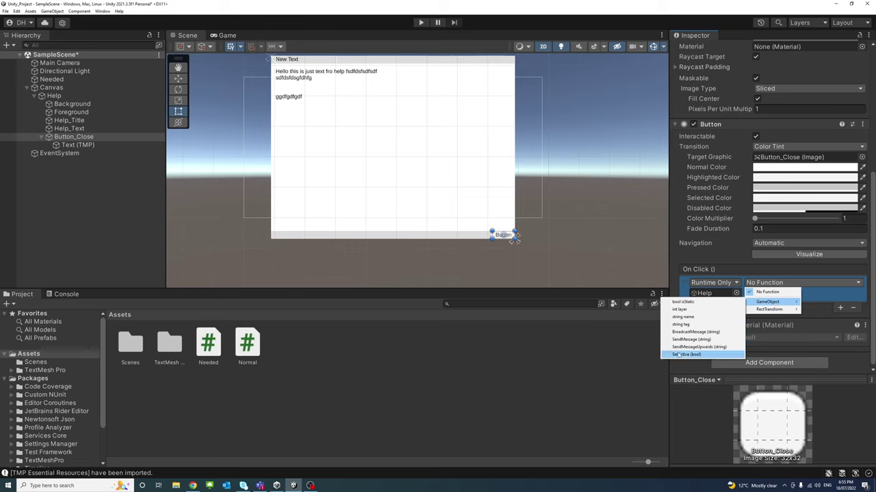
{"action": "left_click", "coordinate": [687, 354]}
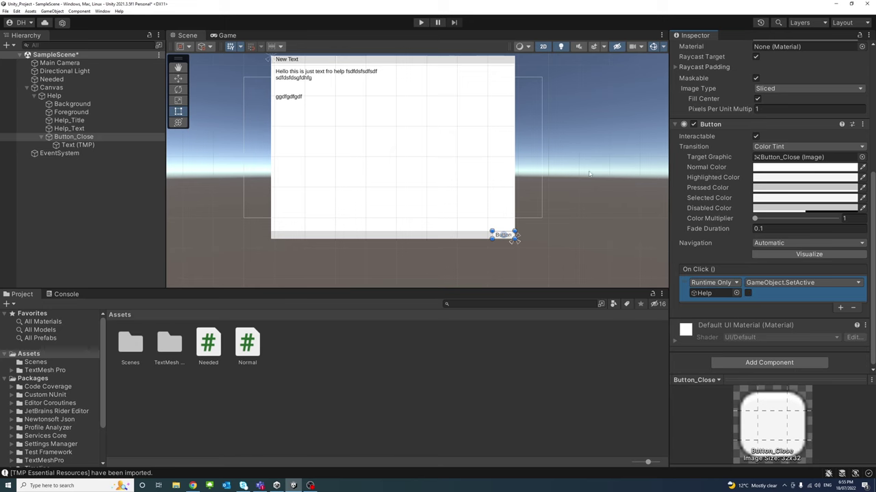
Step: Change the text label of Button_Close to "Close"
{"action": "double_click", "coordinate": [75, 145]}
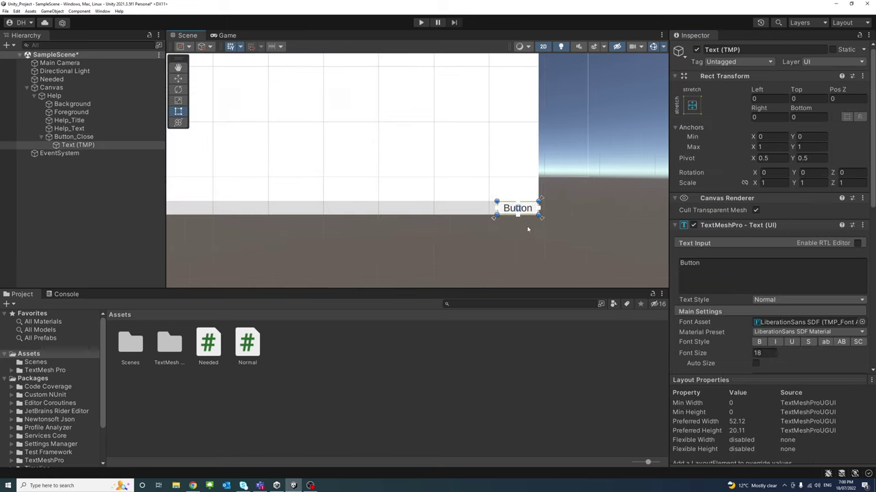
{"action": "double_click", "coordinate": [689, 263]}
{"action": "type", "text": "Close"}
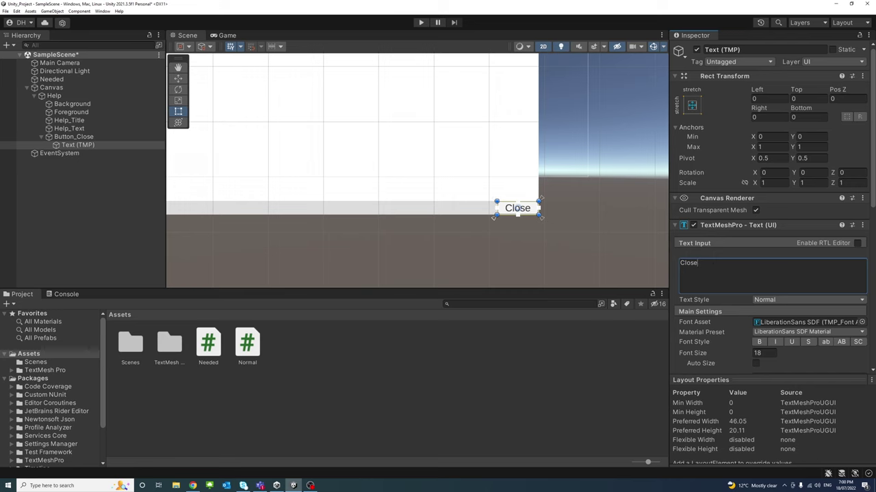
Step: Test the Close button on the Help window in play mode at 2x game view scale, and stop playing
{"action": "key", "text": "ctrl+p"}
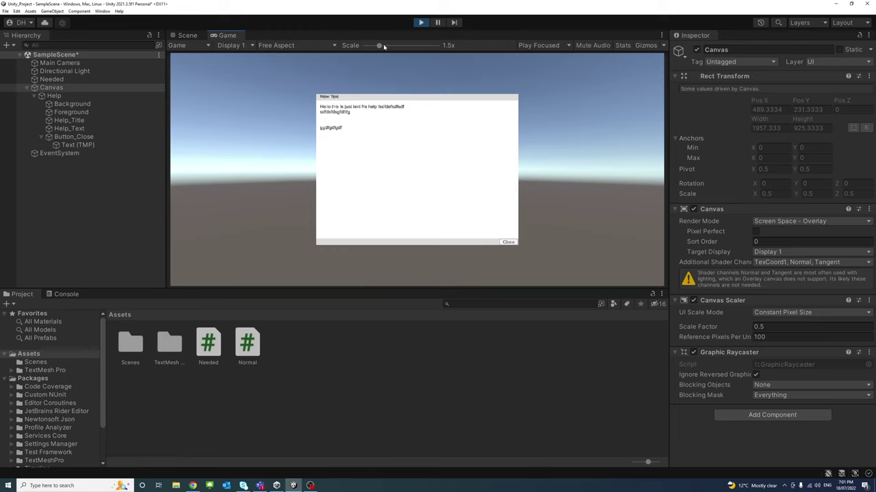
{"action": "left_click_drag", "start_coordinate": [380, 46], "coordinate": [389, 46]}
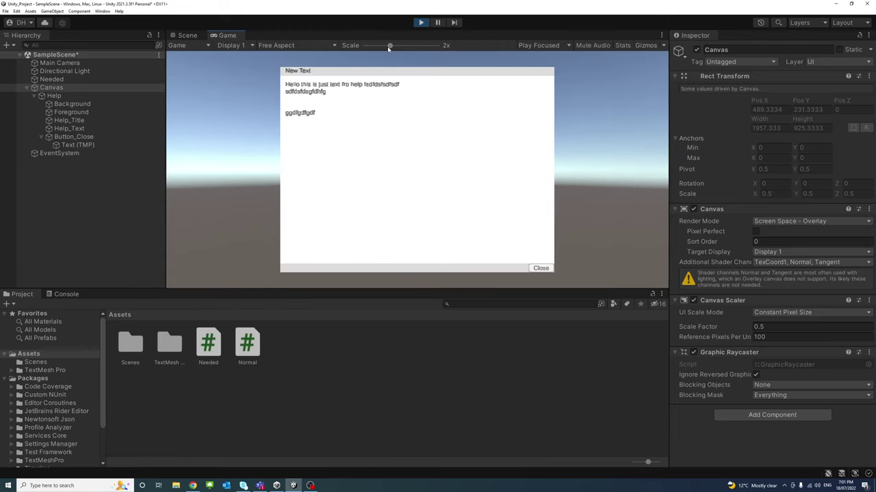
{"action": "left_click", "coordinate": [541, 269]}
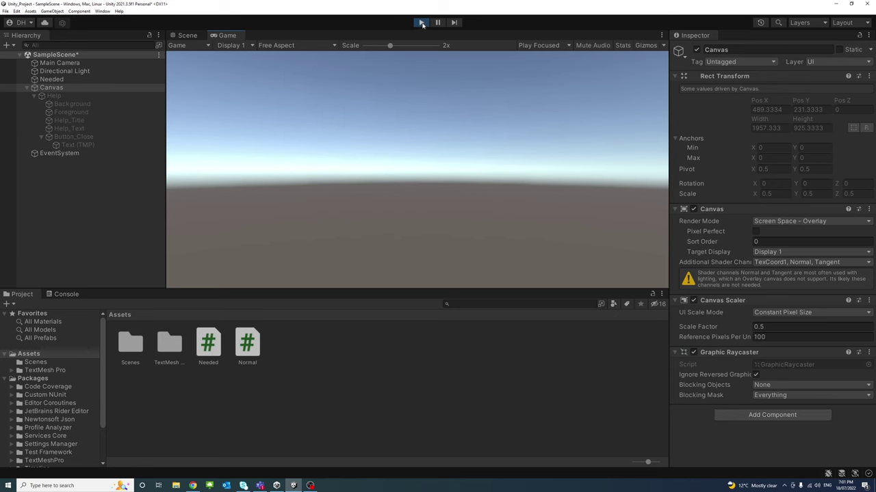
{"action": "left_click", "coordinate": [420, 23]}
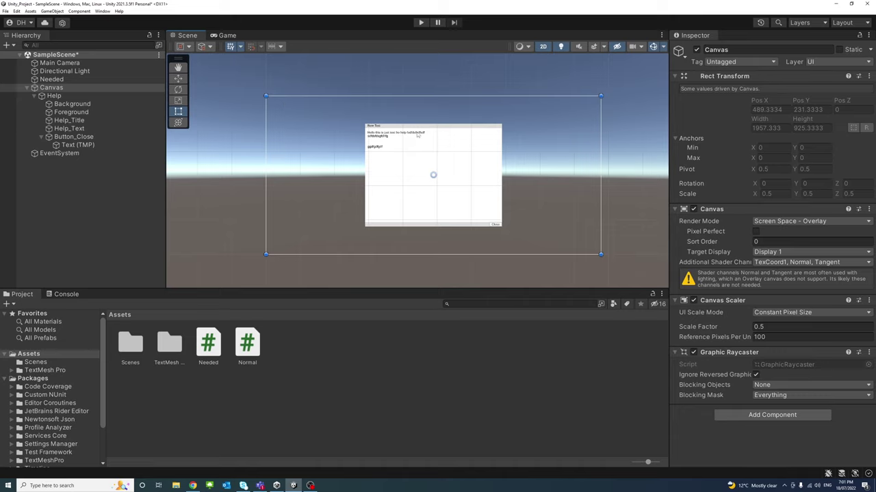
Step: Add a TextMeshPro button as a child of Canvas and name it Button_Help
{"action": "right_click", "coordinate": [50, 88]}
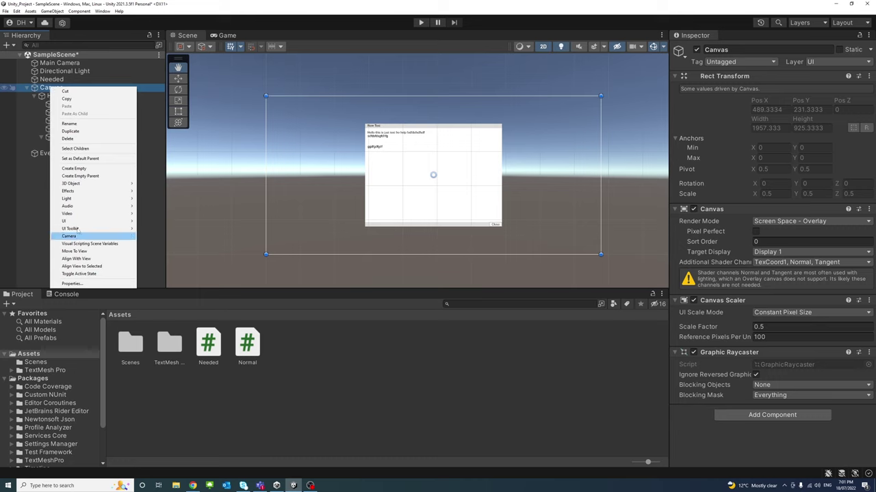
{"action": "mouse_move", "coordinate": [78, 221]}
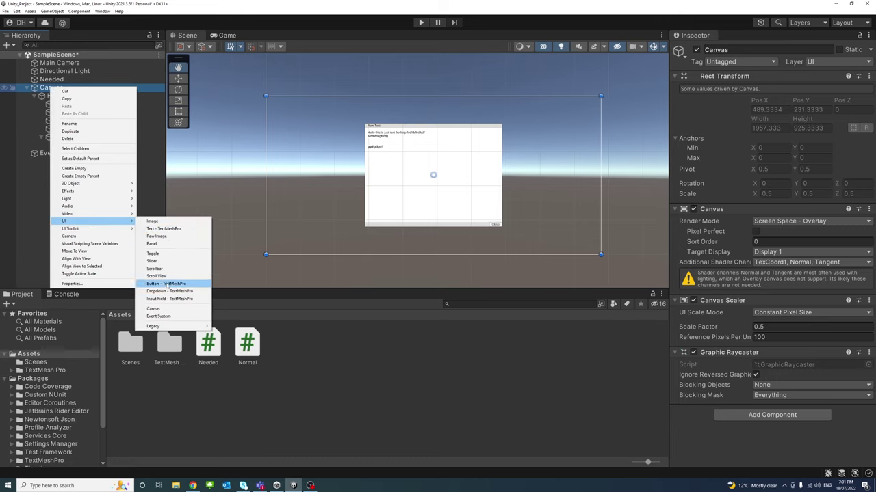
{"action": "left_click", "coordinate": [168, 283]}
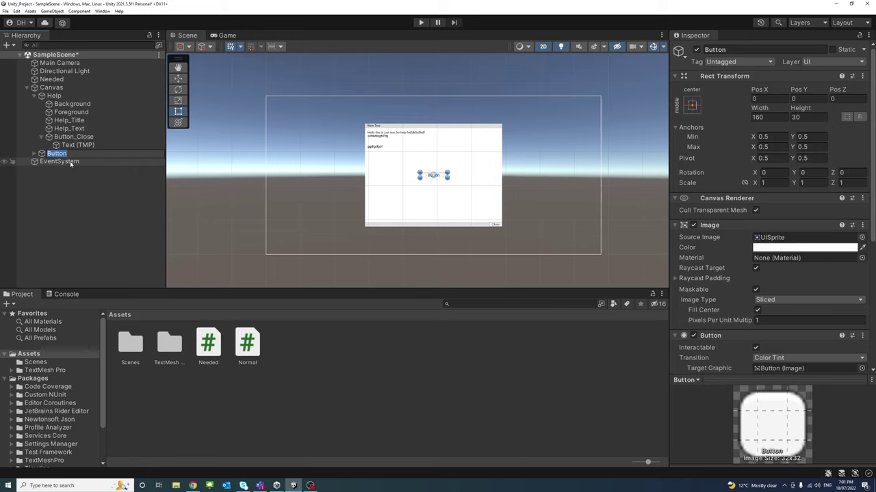
{"action": "key", "text": "End"}
{"action": "type", "text": "_"}
{"action": "type", "text": "Help"}
{"action": "key", "text": "Return"}
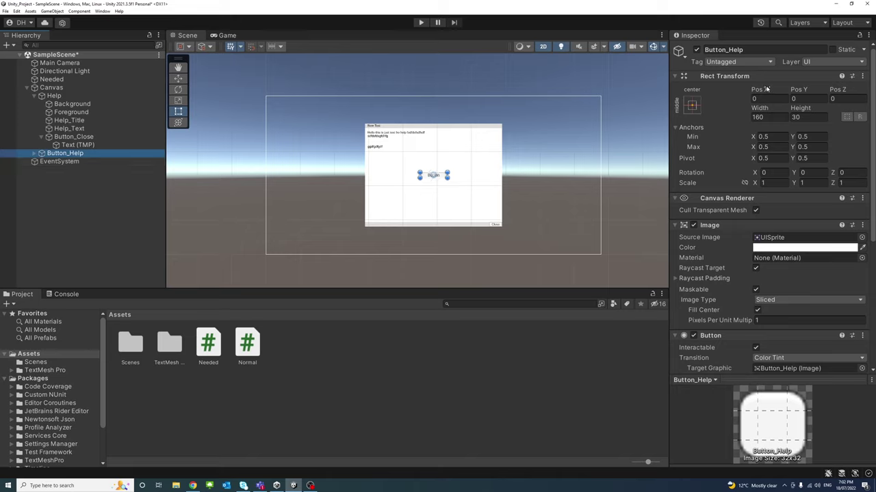
Step: Position Button_Help beside the Help window's upper left corner, with Pos X -500 and Pos Y about 284.7
{"action": "left_click_drag", "start_coordinate": [765, 89], "coordinate": [337, 195]}
{"action": "scroll", "coordinate": [337, 195], "scroll_direction": "up", "scroll_amount": 3}
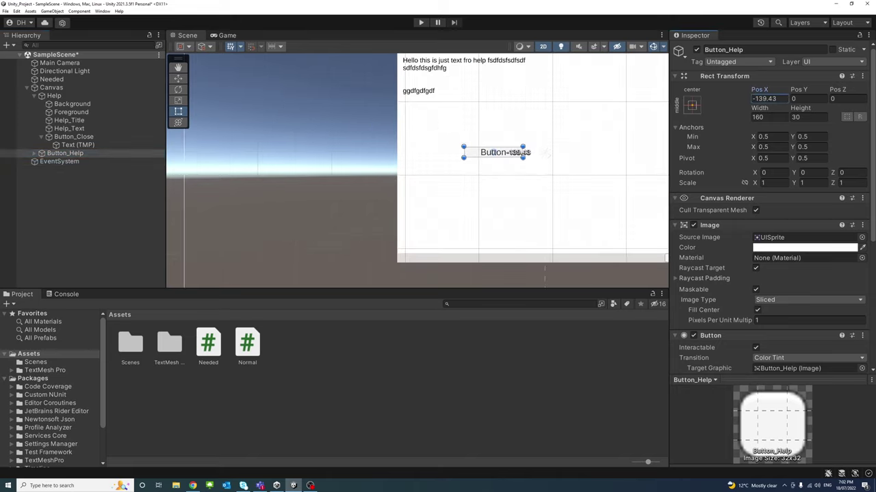
{"action": "left_click", "coordinate": [764, 99]}
{"action": "type", "text": "-500"}
{"action": "key", "text": "Return"}
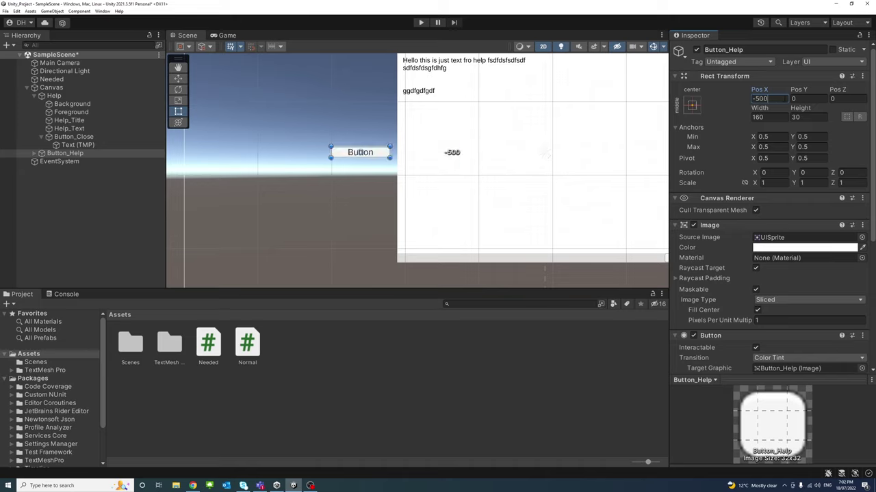
{"action": "scroll", "coordinate": [357, 186], "scroll_direction": "down", "scroll_amount": 5}
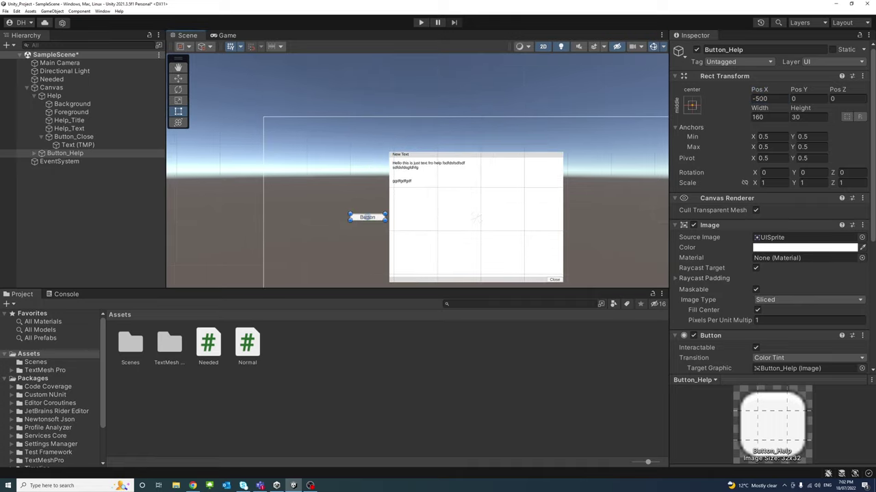
{"action": "left_click_drag", "start_coordinate": [795, 89], "coordinate": [448, 137]}
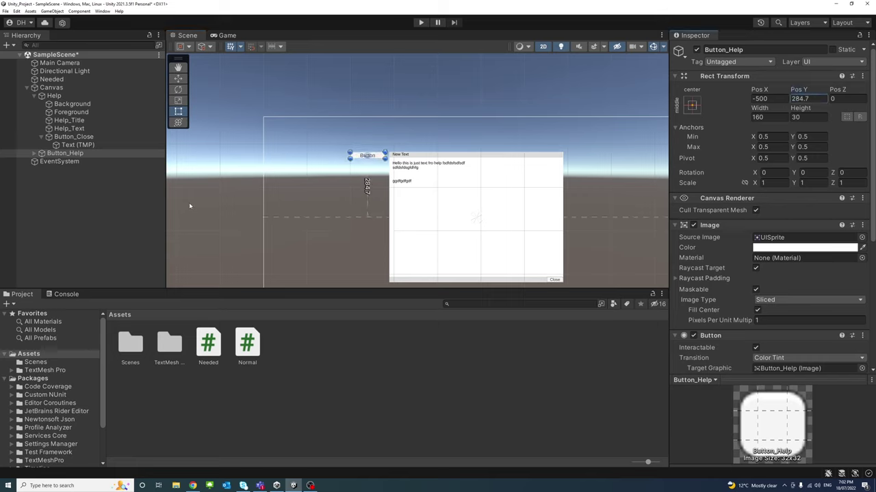
Step: Change the text label of Button_Help to "Help"
{"action": "scroll", "coordinate": [177, 206], "scroll_direction": "up", "scroll_amount": 2}
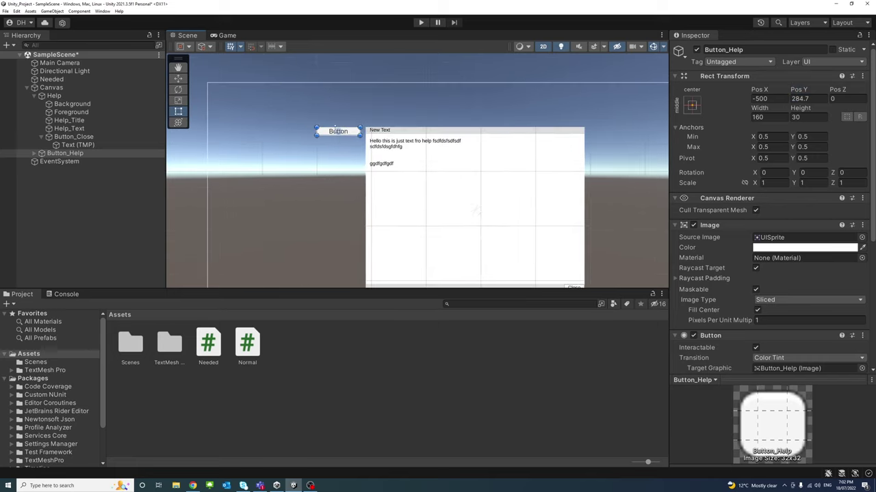
{"action": "left_click", "coordinate": [34, 153]}
{"action": "left_click", "coordinate": [70, 162]}
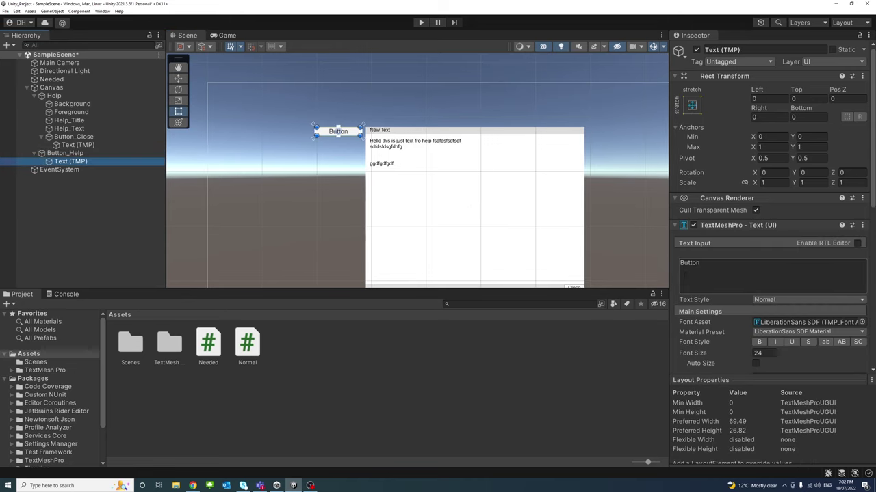
{"action": "left_click", "coordinate": [683, 273]}
{"action": "type", "text": "Help"}
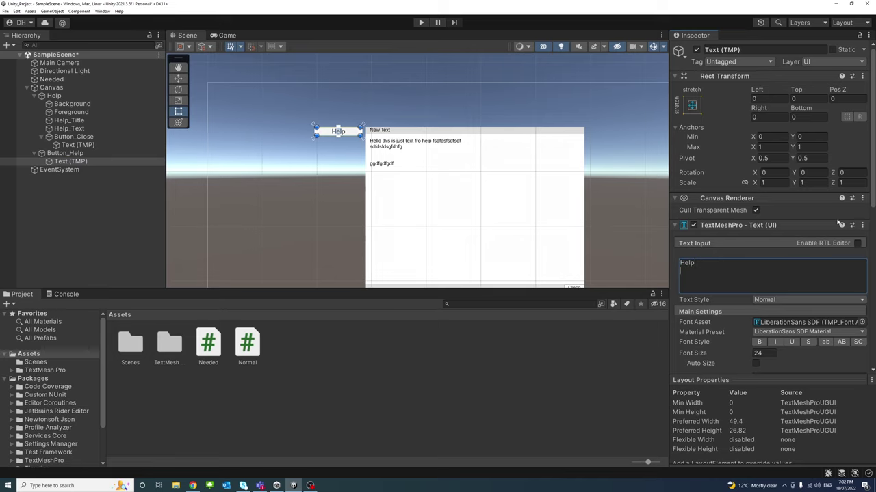
Step: Deactivate the Help object under Canvas so the window starts hidden
{"action": "middle_click_drag", "start_coordinate": [460, 194], "coordinate": [438, 171]}
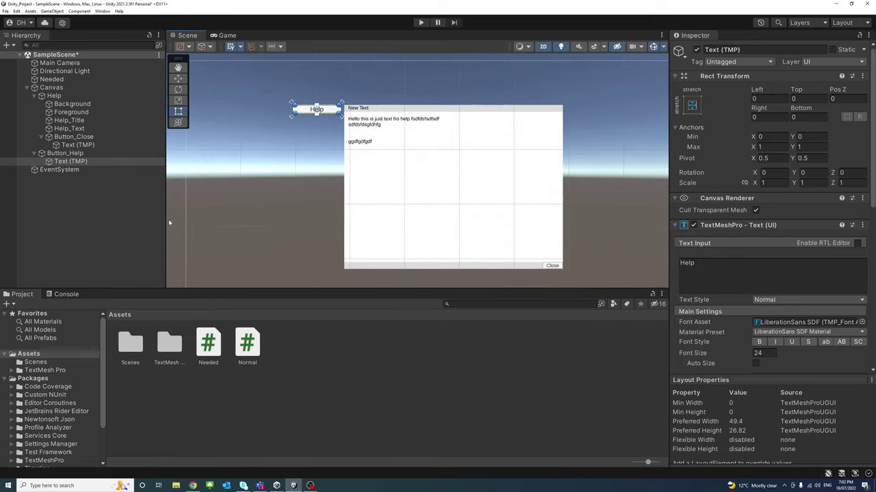
{"action": "left_click", "coordinate": [56, 96]}
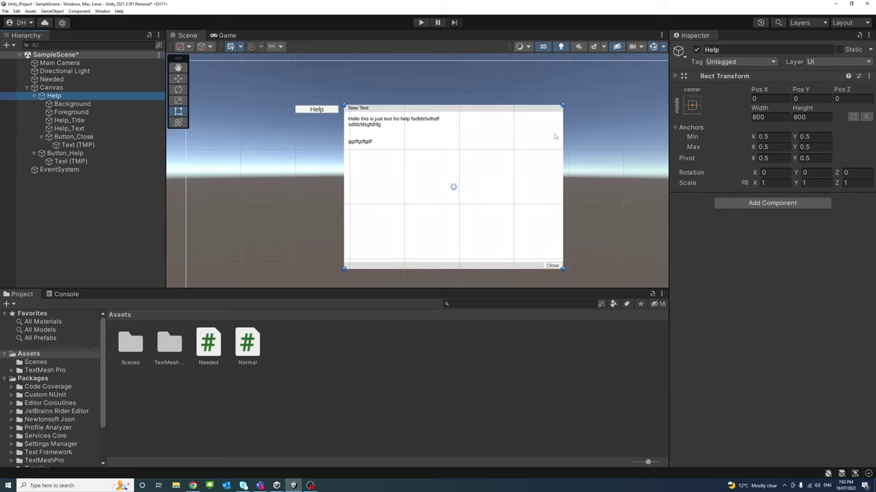
{"action": "left_click", "coordinate": [696, 50]}
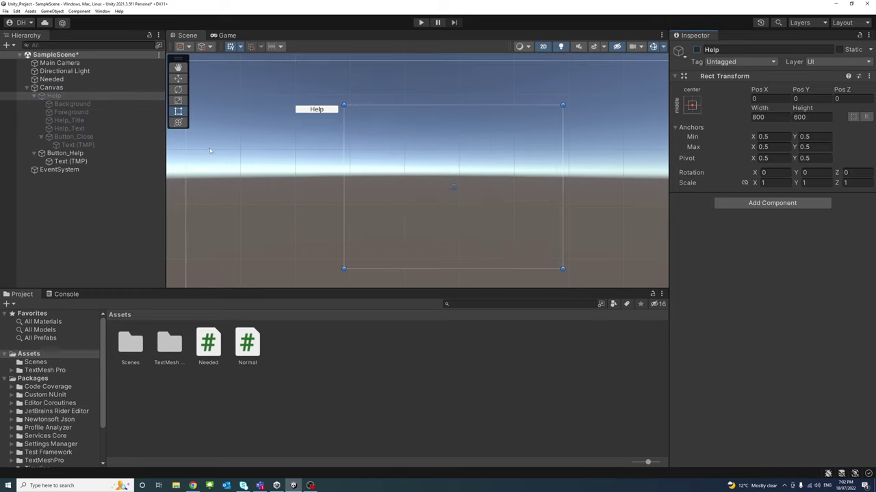
Step: Add an On Click event to Button_Help that calls GameObject.SetActive on the Help object with the value checked
{"action": "left_click", "coordinate": [66, 154]}
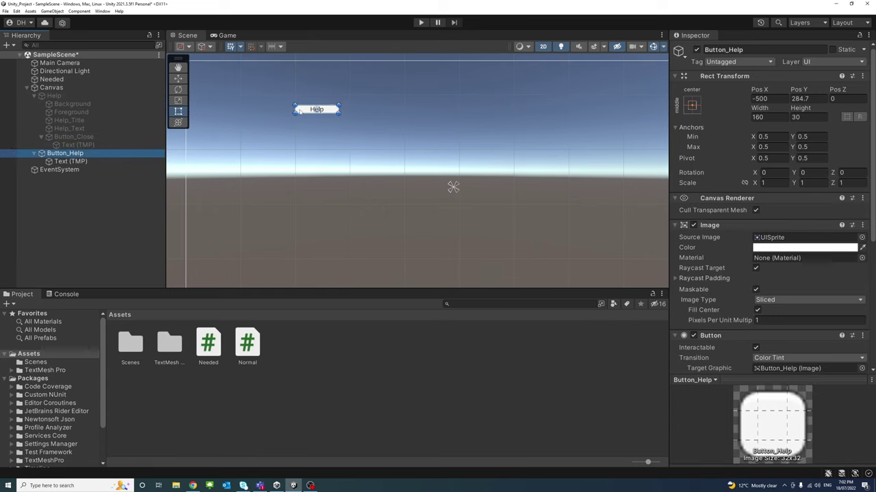
{"action": "scroll", "coordinate": [759, 318], "scroll_direction": "down", "scroll_amount": 5}
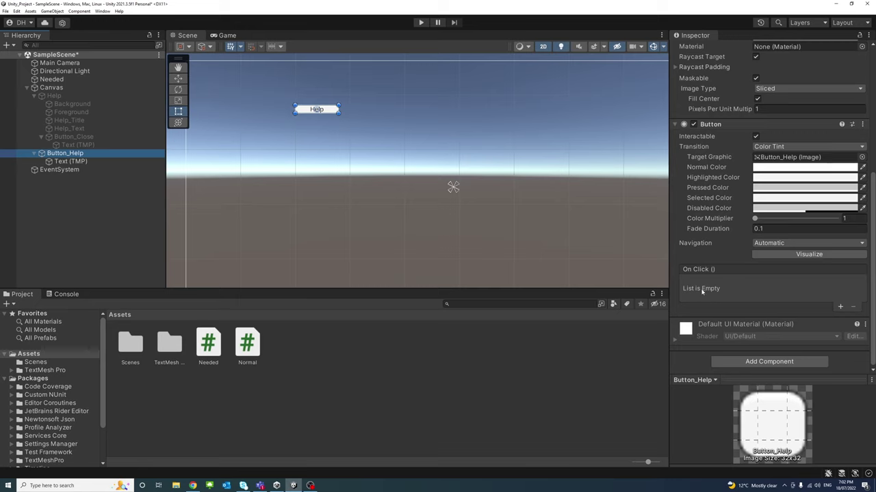
{"action": "left_click", "coordinate": [839, 306]}
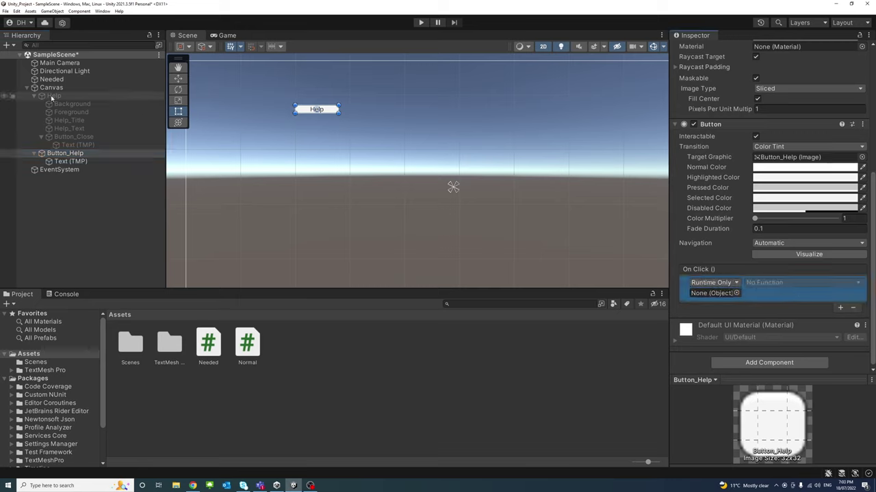
{"action": "left_click_drag", "start_coordinate": [52, 98], "coordinate": [60, 99]}
{"action": "left_click", "coordinate": [686, 288]}
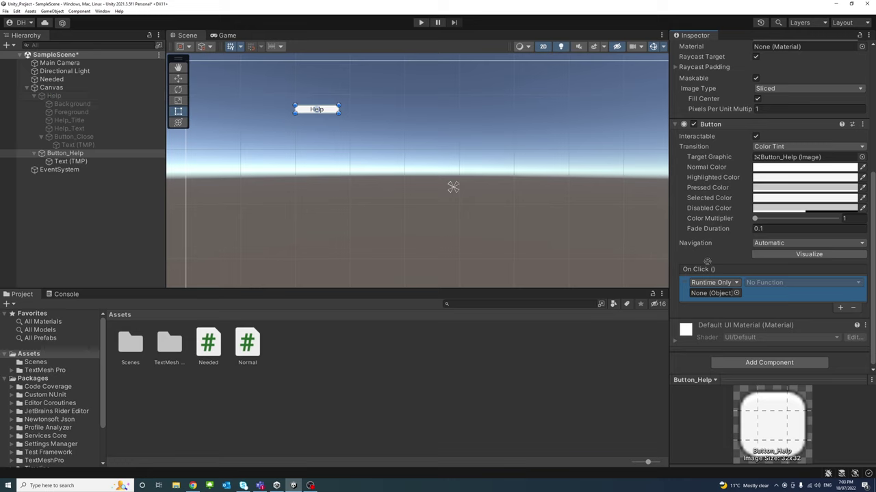
{"action": "left_click_drag", "start_coordinate": [707, 263], "coordinate": [711, 293]}
{"action": "left_click", "coordinate": [783, 283]}
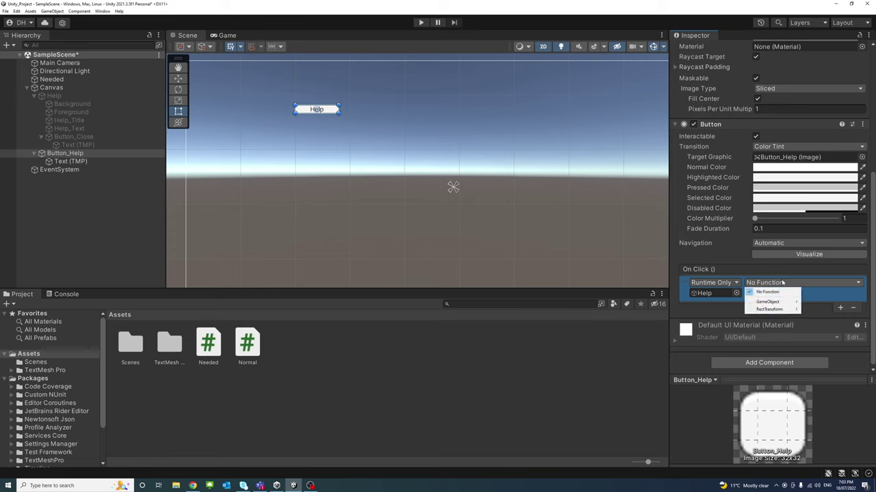
{"action": "mouse_move", "coordinate": [785, 304]}
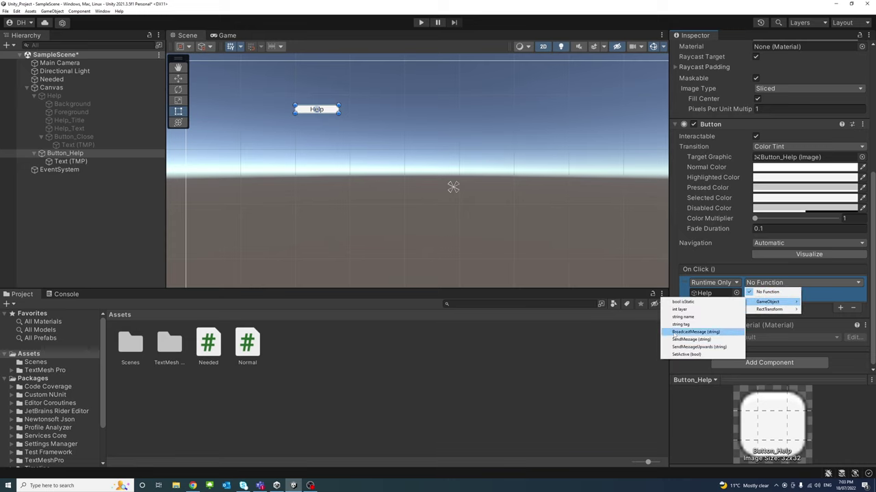
{"action": "left_click", "coordinate": [682, 355]}
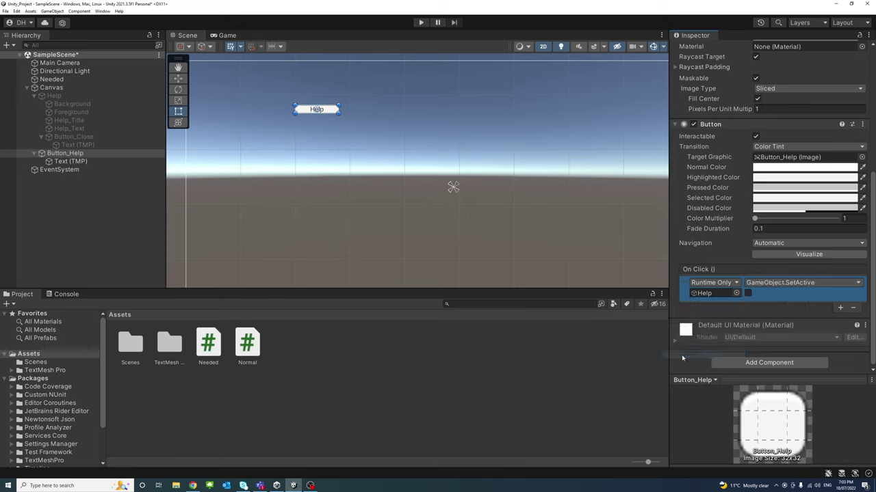
{"action": "left_click", "coordinate": [749, 294]}
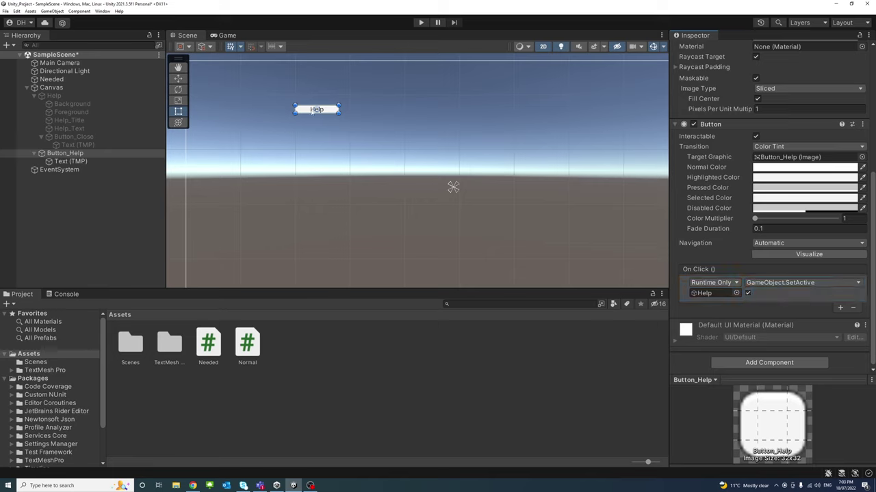
Step: Test opening the Help window with the Help button and closing it with Close in play mode, and stop playing
{"action": "scroll", "coordinate": [312, 112], "scroll_direction": "down", "scroll_amount": 3}
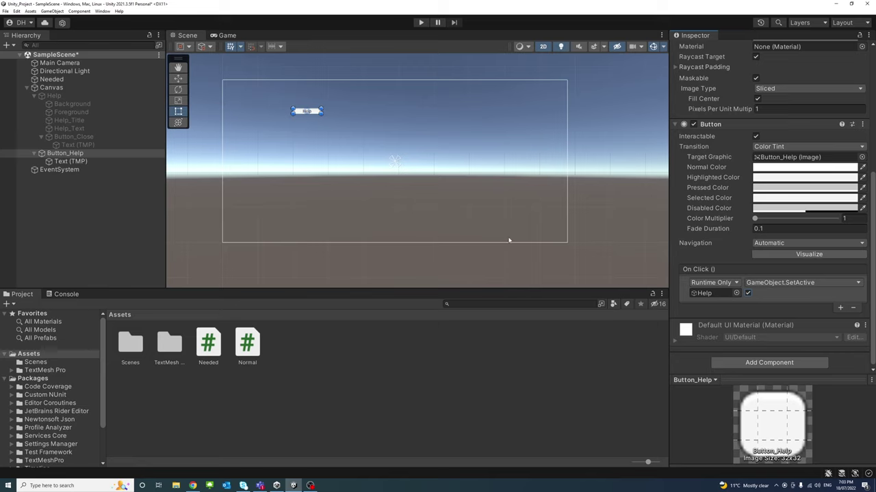
{"action": "middle_click_drag", "start_coordinate": [411, 204], "coordinate": [441, 200]}
{"action": "left_click", "coordinate": [468, 130]}
{"action": "left_click", "coordinate": [420, 22]}
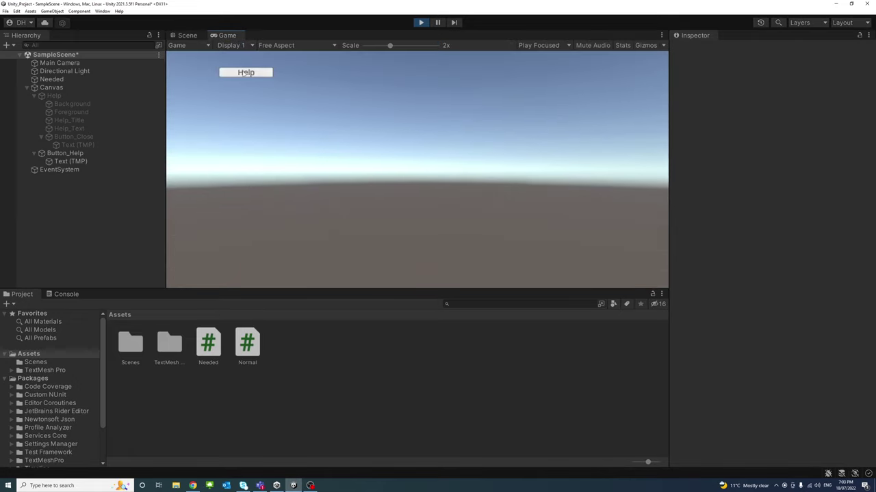
{"action": "left_click", "coordinate": [244, 73]}
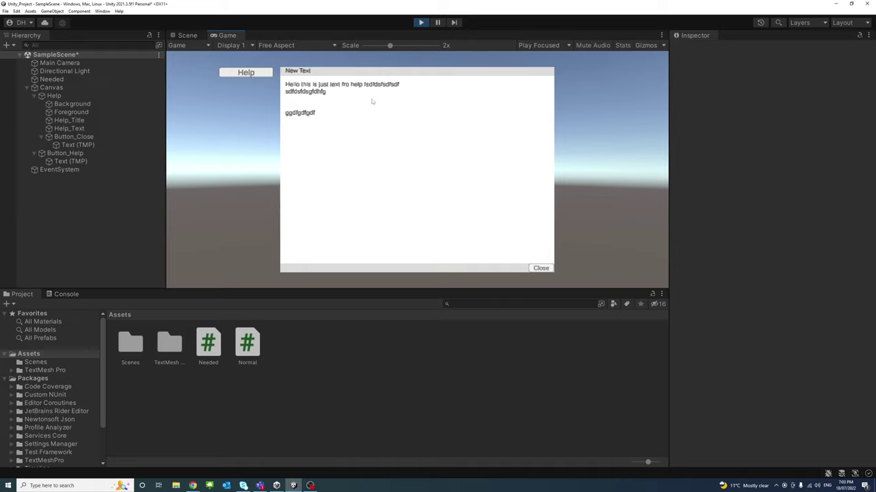
{"action": "left_click", "coordinate": [540, 268]}
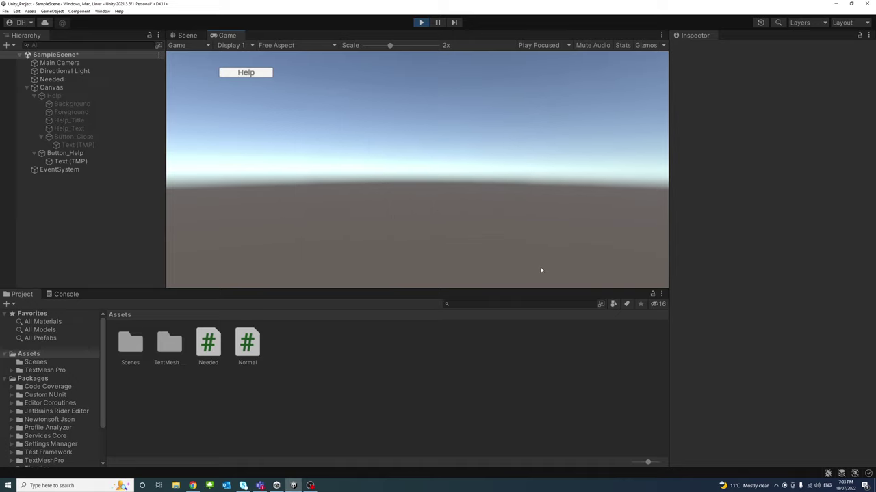
{"action": "left_click", "coordinate": [418, 22]}
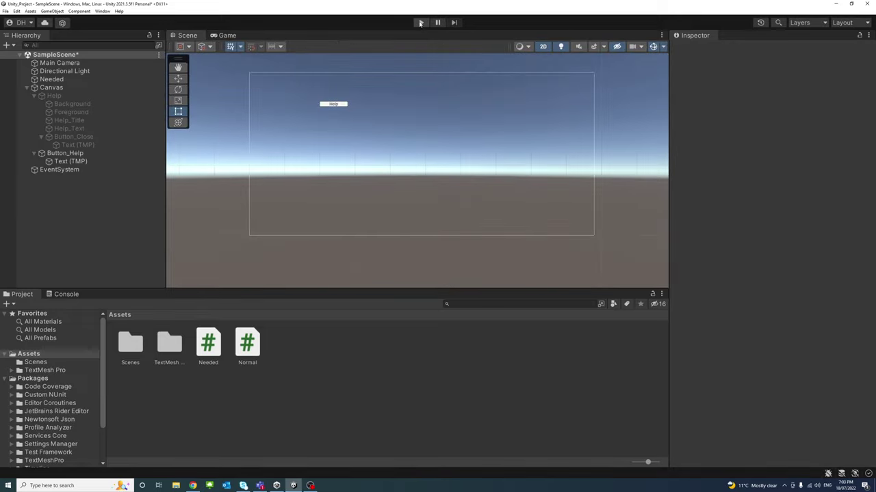